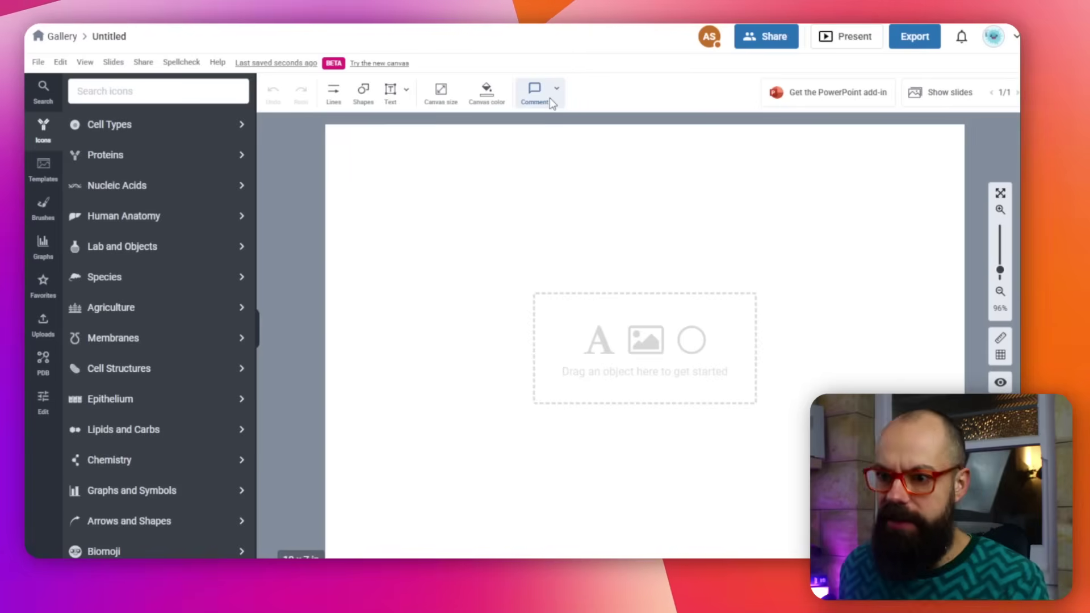
Look through the library's templates, membrane brushes, PDB Builder, object editing options and the Epithelium icon category.
left_click(44, 171)
left_click(44, 209)
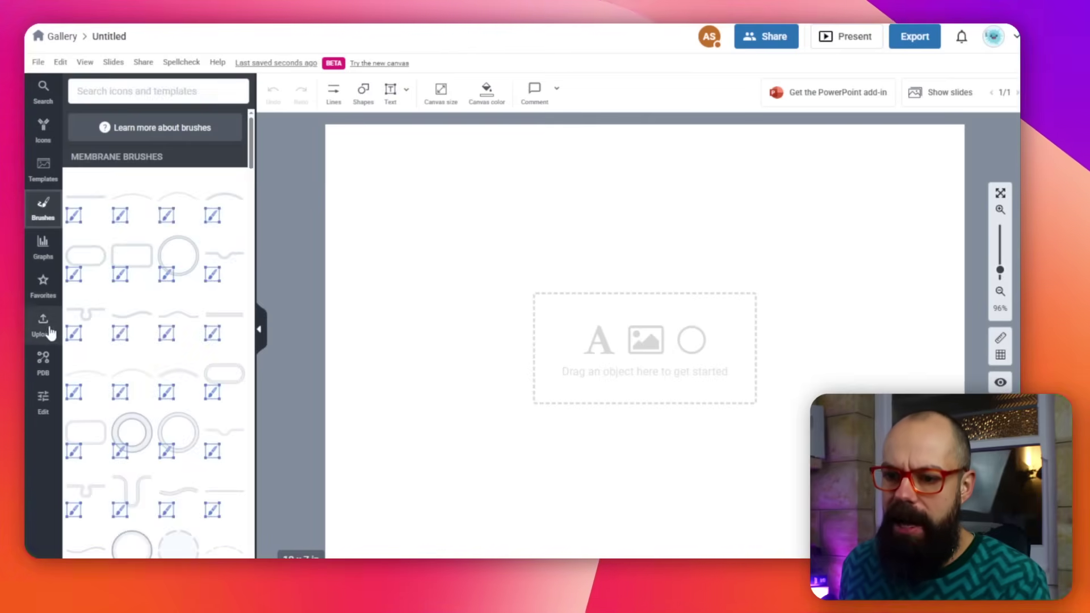
left_click(44, 363)
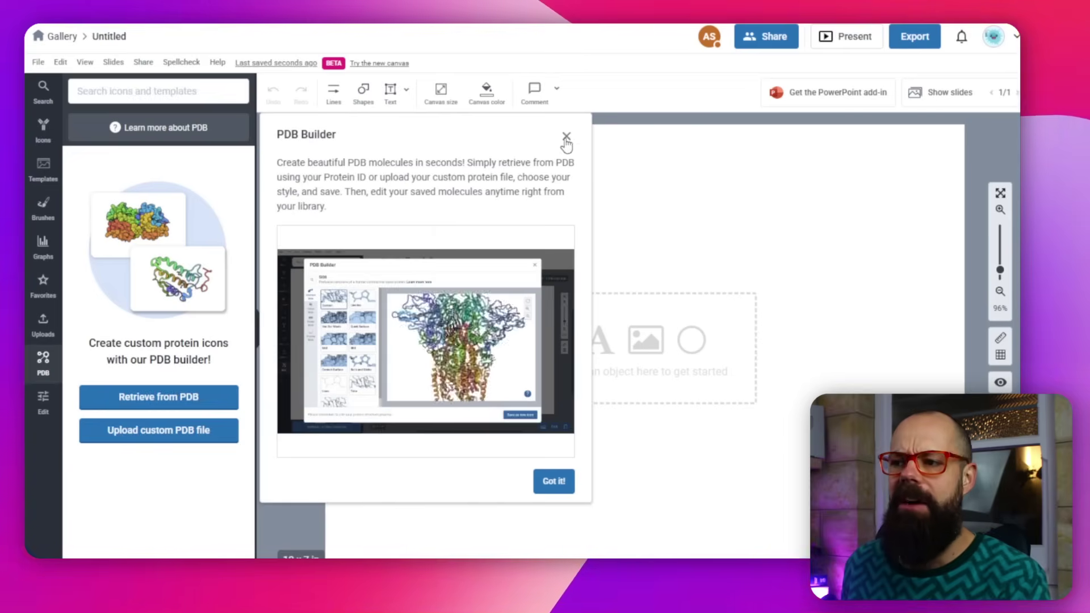
left_click(565, 138)
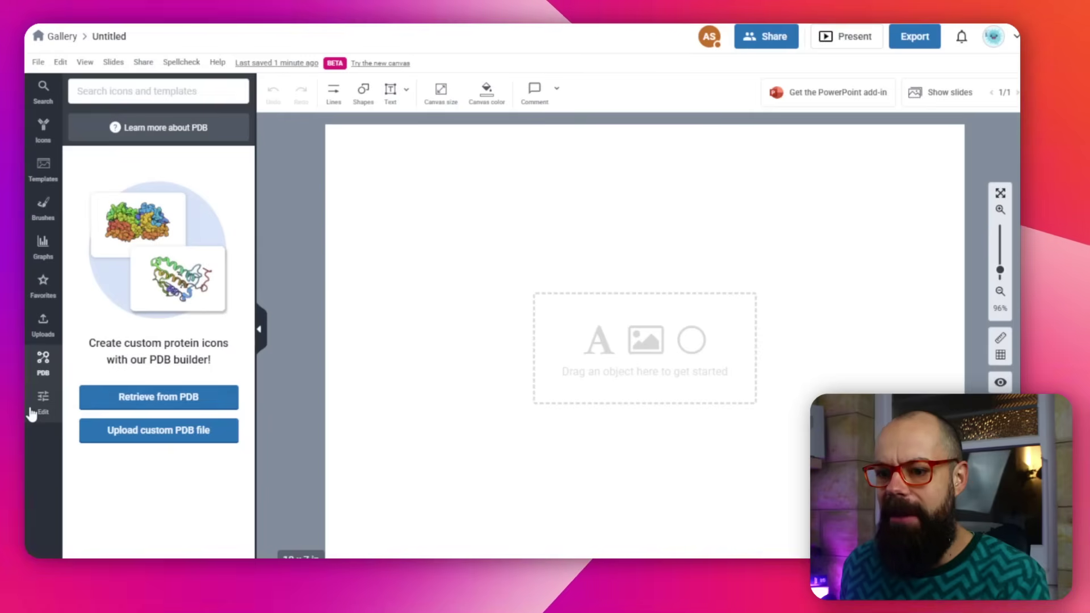
left_click(44, 402)
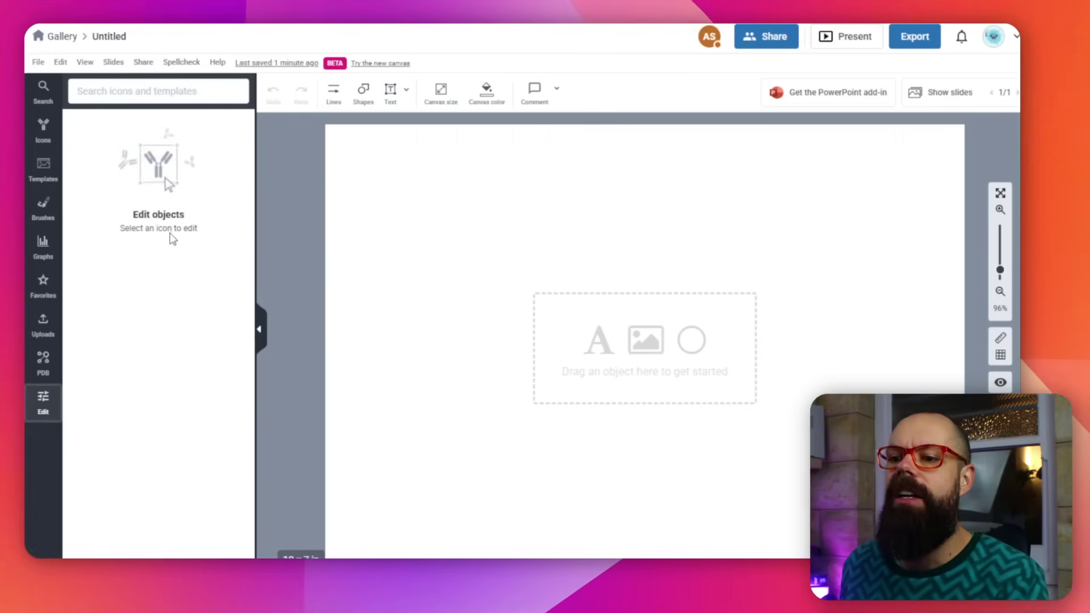
left_click(45, 139)
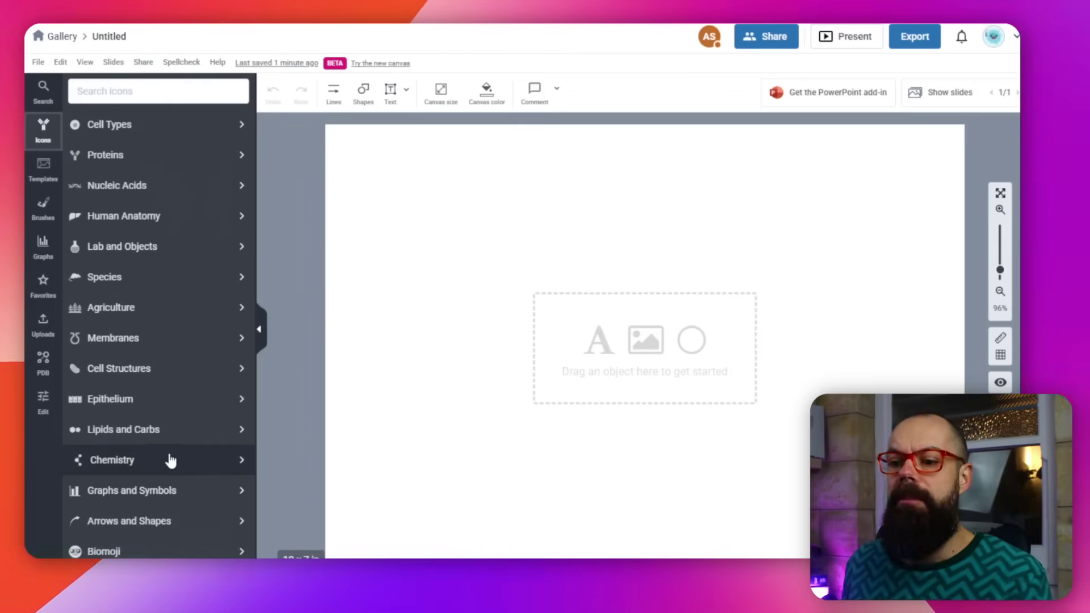
left_click(157, 400)
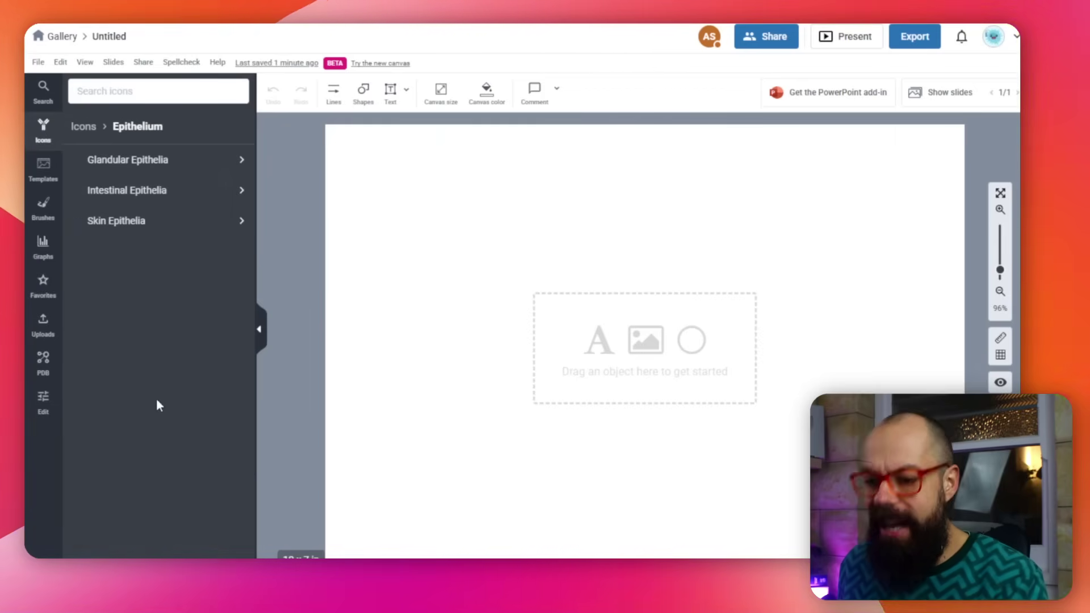
left_click(84, 126)
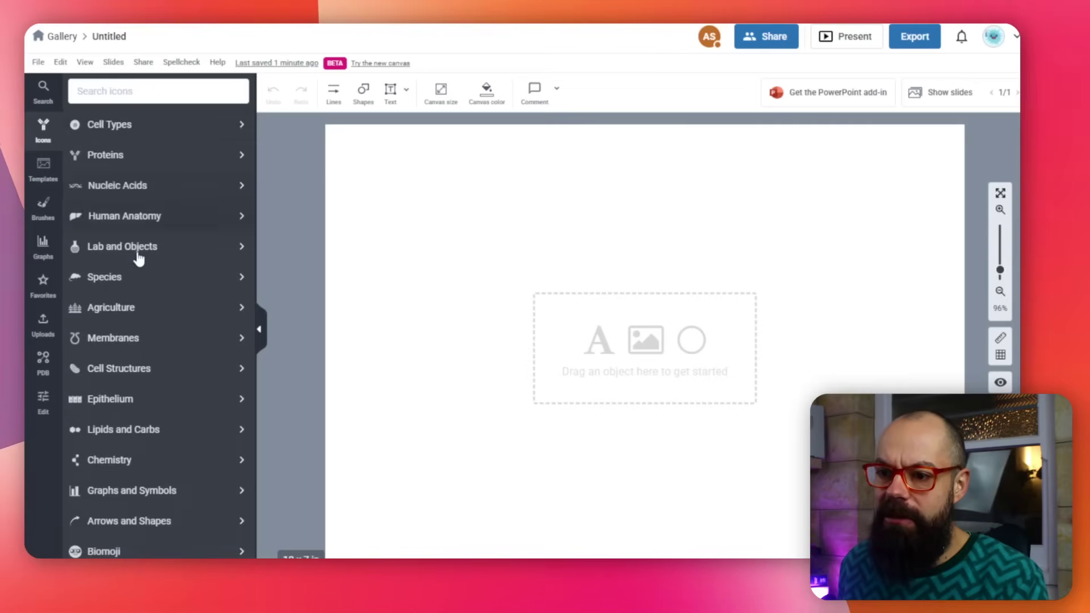
Add the Clownfish icon from the Fish category under Species to the canvas.
left_click(139, 277)
left_click(138, 284)
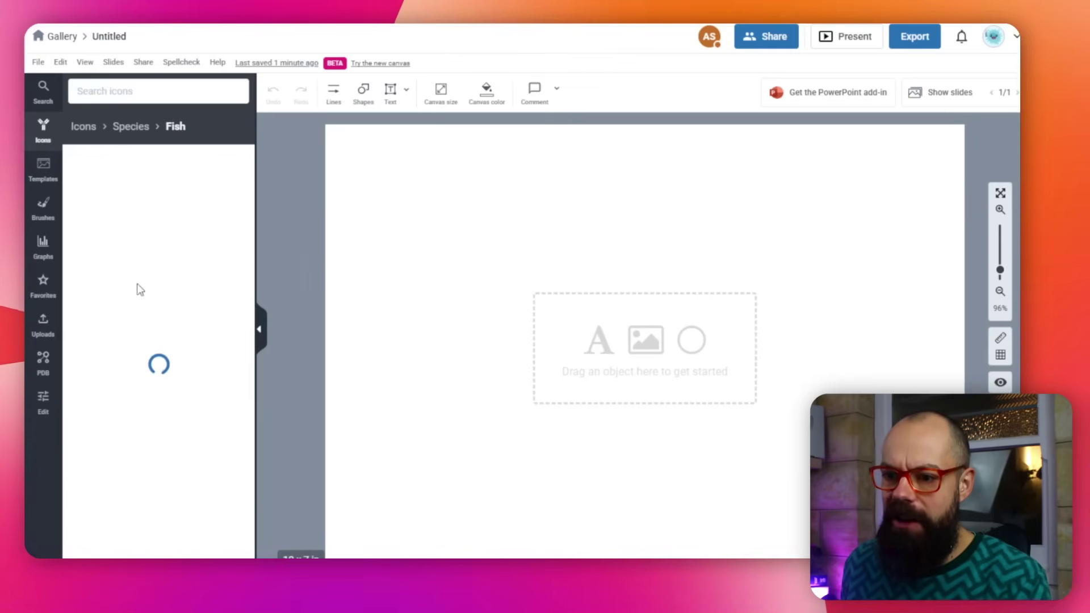
scroll(164, 331, "down", 5)
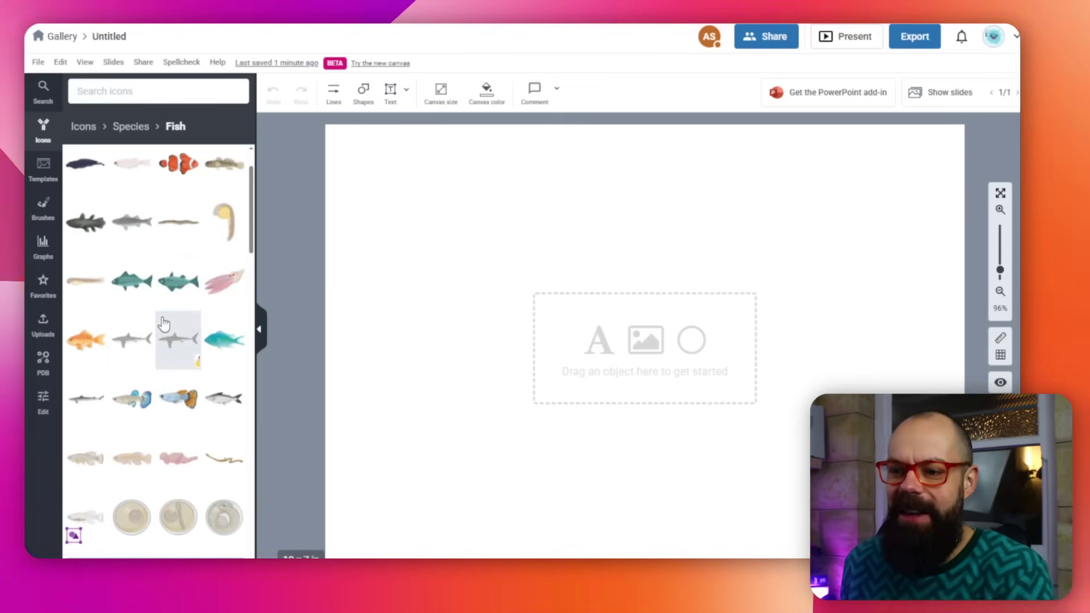
scroll(167, 318, "up", 5)
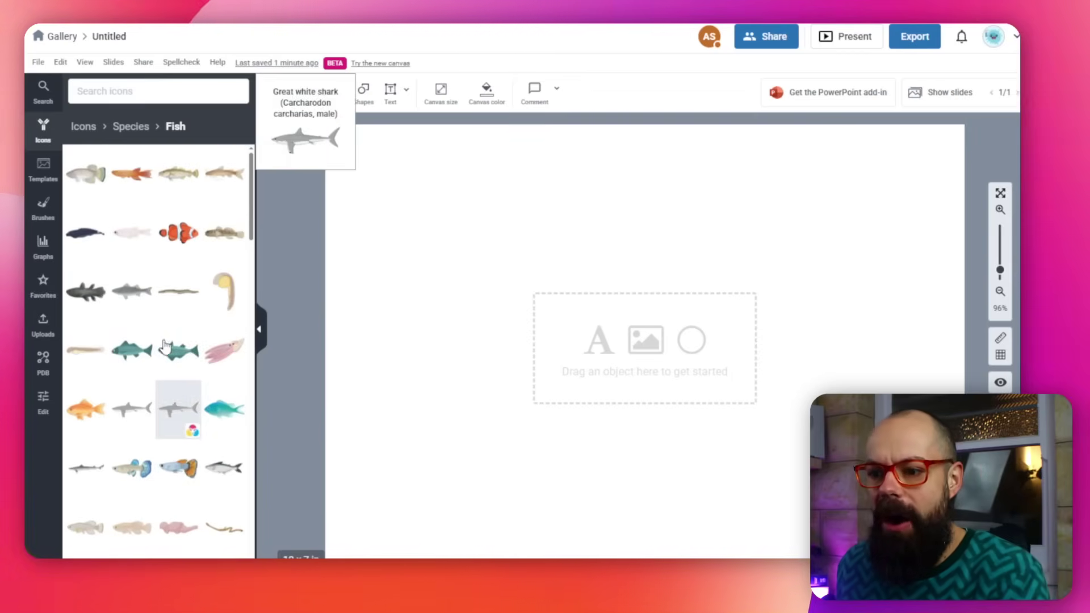
left_click_drag(597, 337, 599, 339)
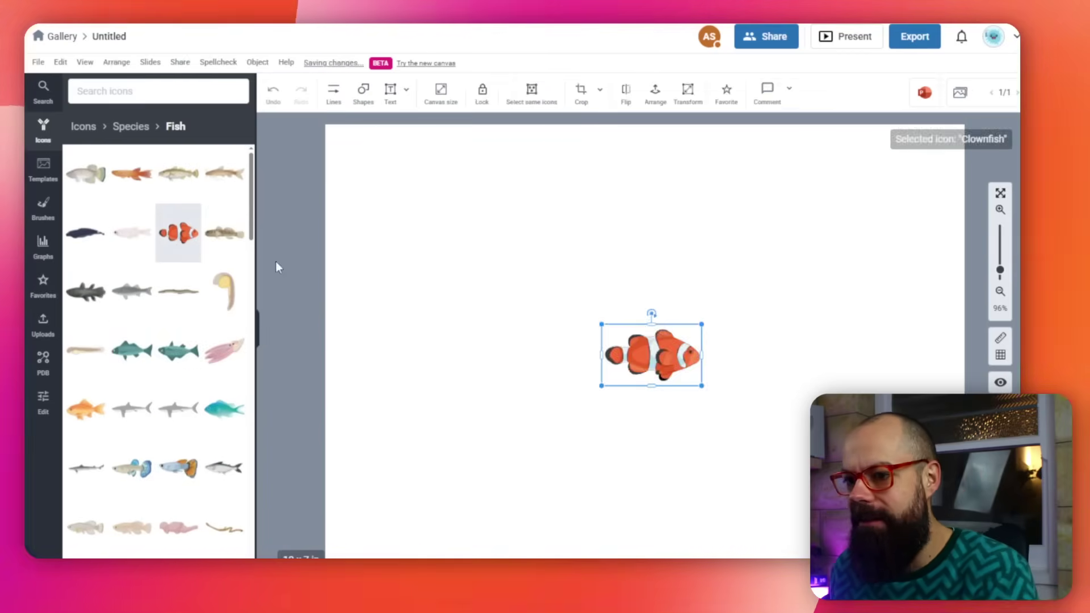
Enlarge the clownfish to nearly half the canvas width and place it in the canvas's upper middle area.
left_click_drag(599, 384, 409, 503)
left_click_drag(566, 422, 541, 310)
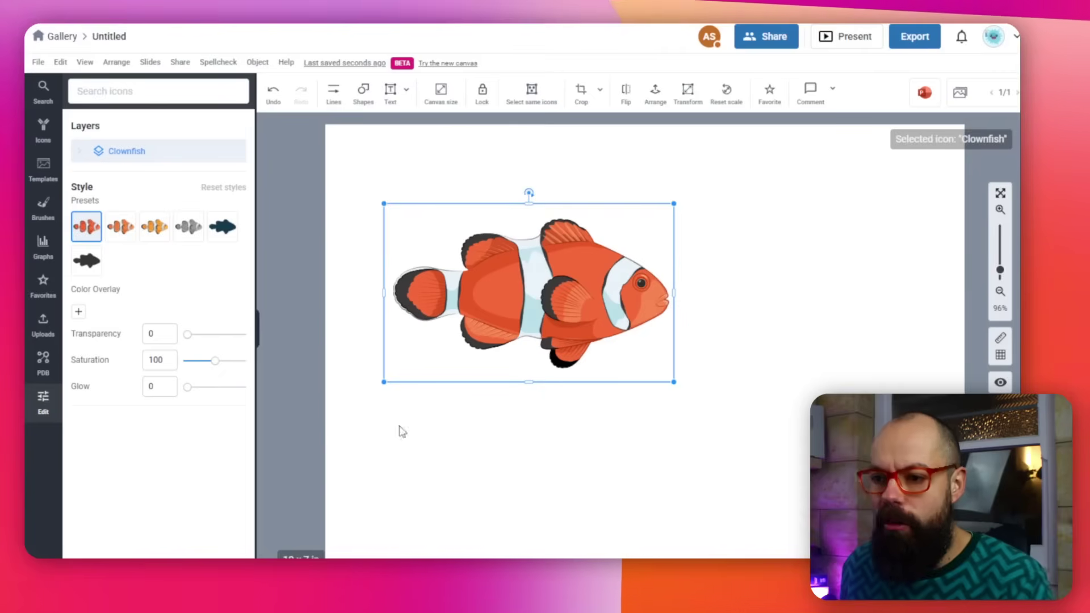
left_click_drag(566, 283, 639, 285)
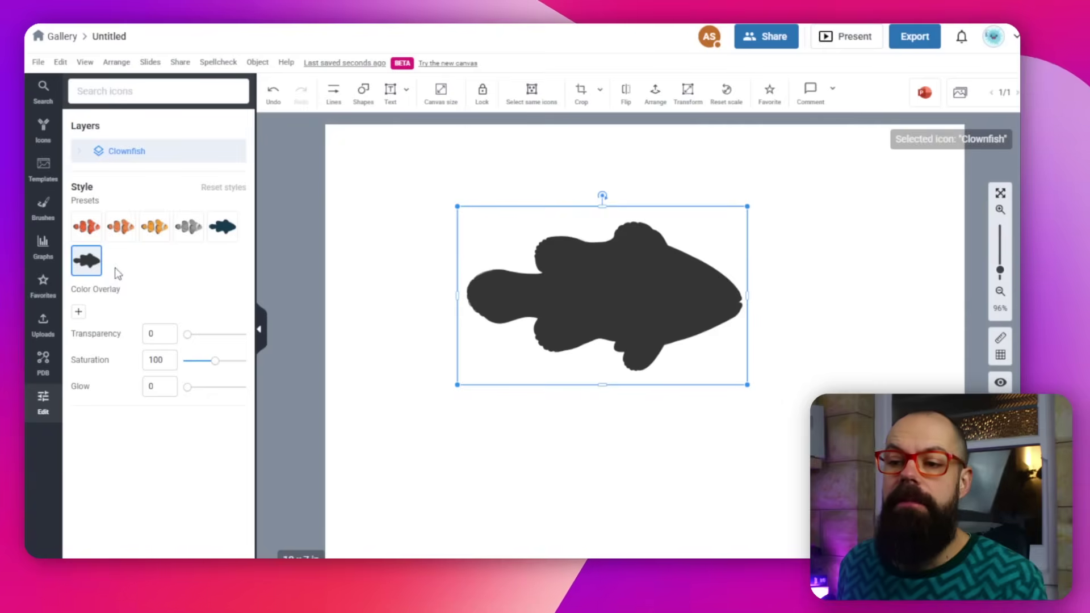
Try a pink #C43E96 color overlay on the clownfish and set its saturation to 92.
left_click(80, 312)
left_click(156, 334)
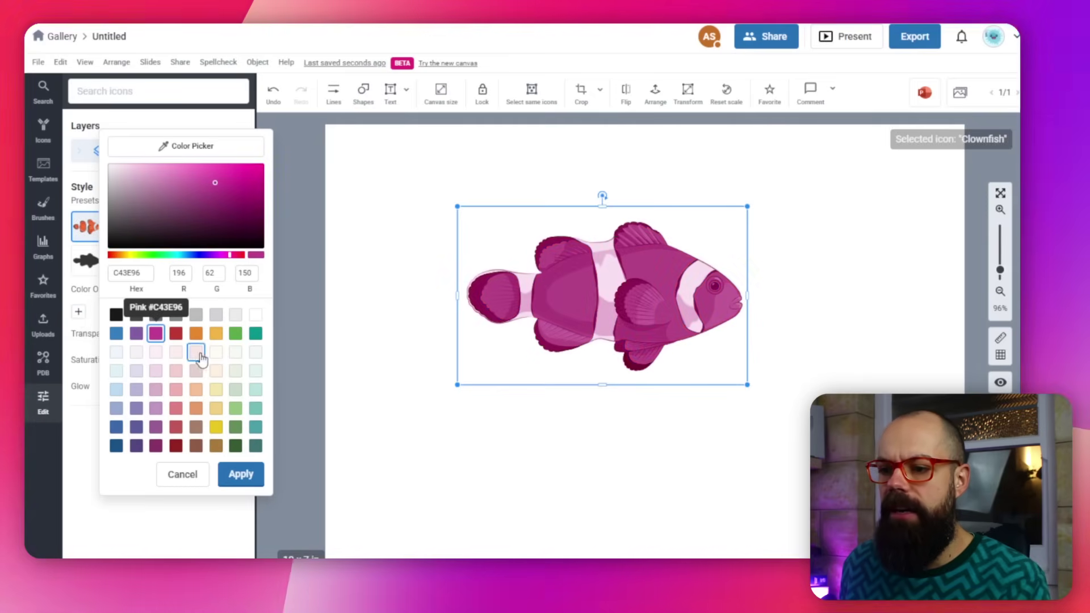
left_click(190, 476)
left_click_drag(187, 334, 176, 400)
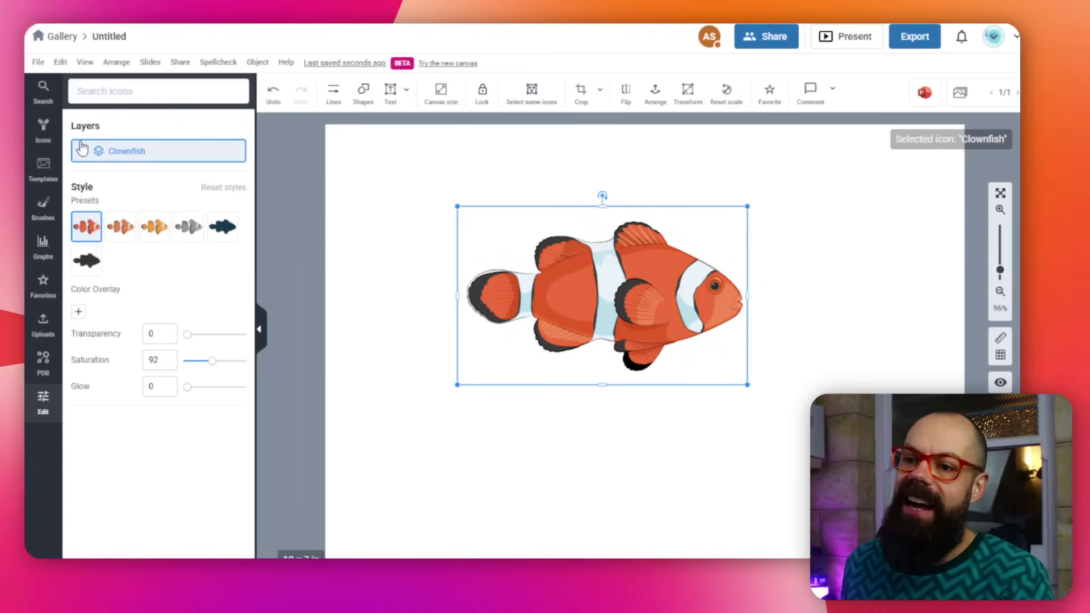
Add the hepatectomy icon with liver segments and surgical scalpel from the Digestive System category of Human Anatomy.
left_click(43, 134)
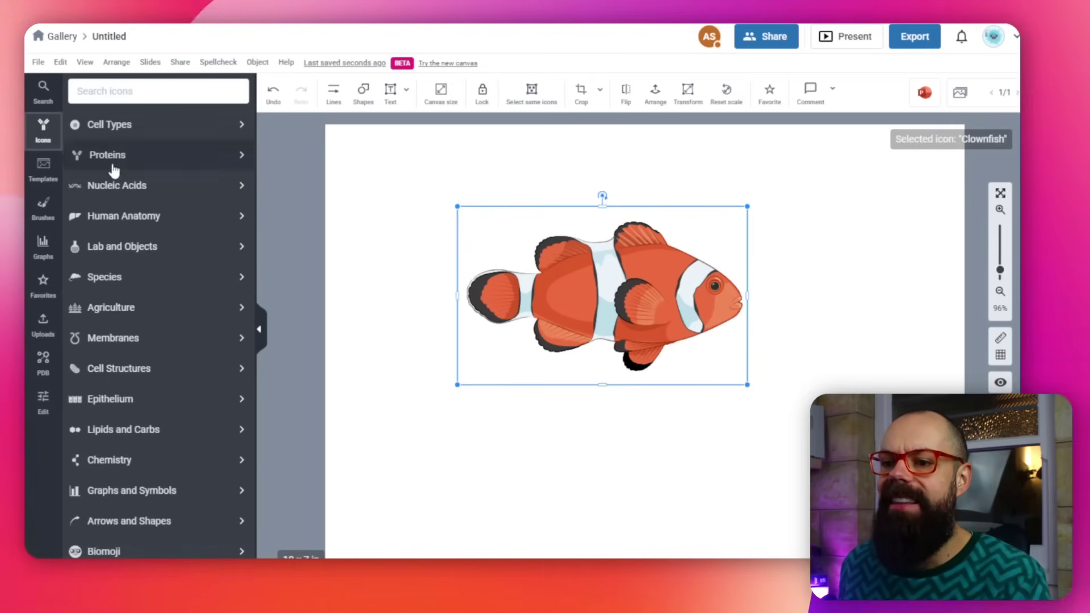
left_click(133, 226)
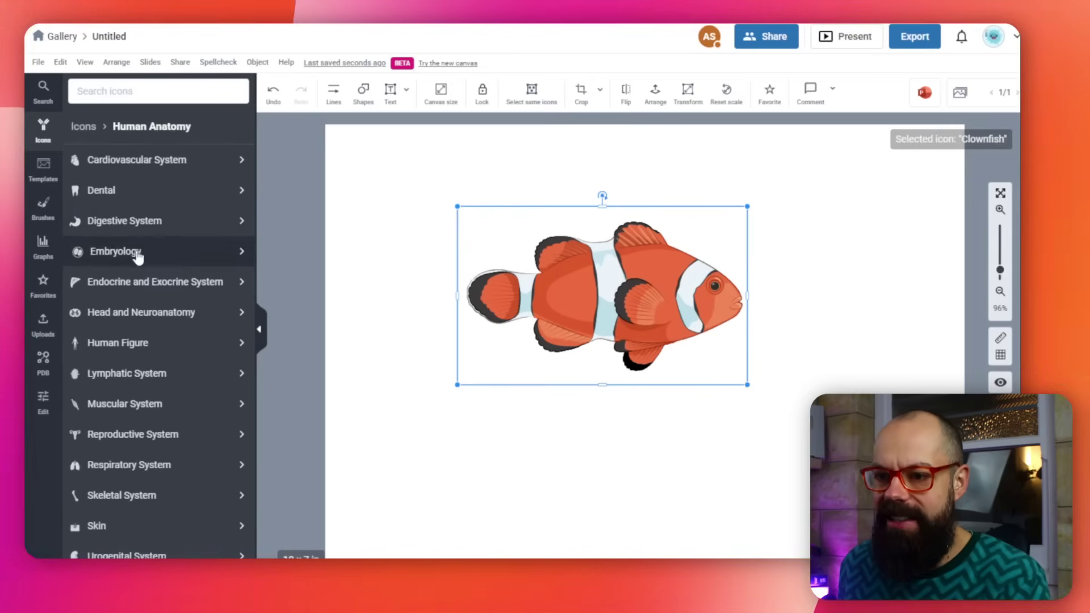
left_click(135, 223)
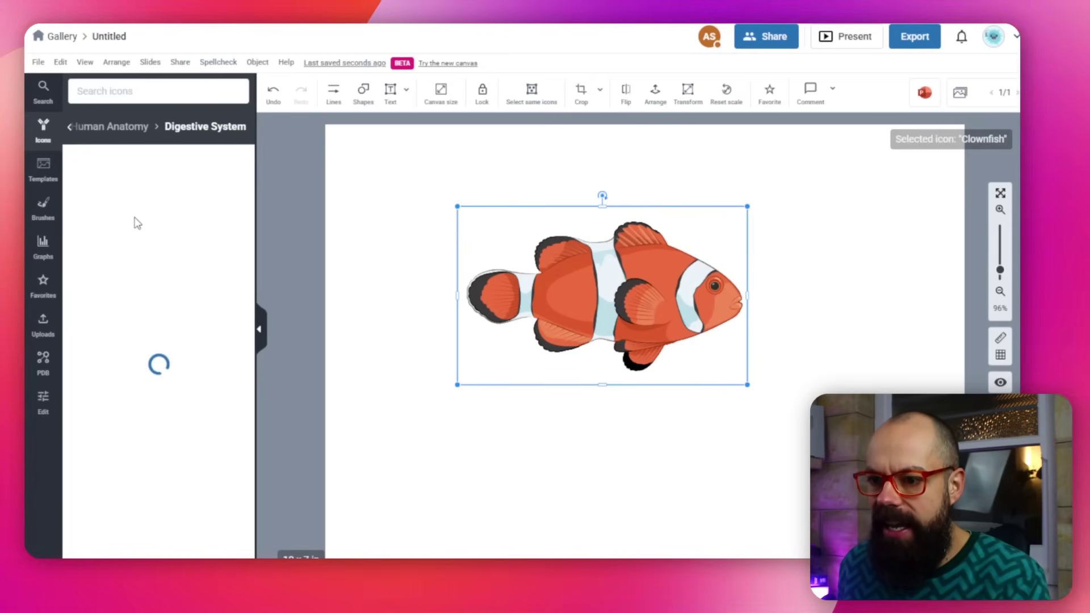
scroll(135, 340, "down", 10)
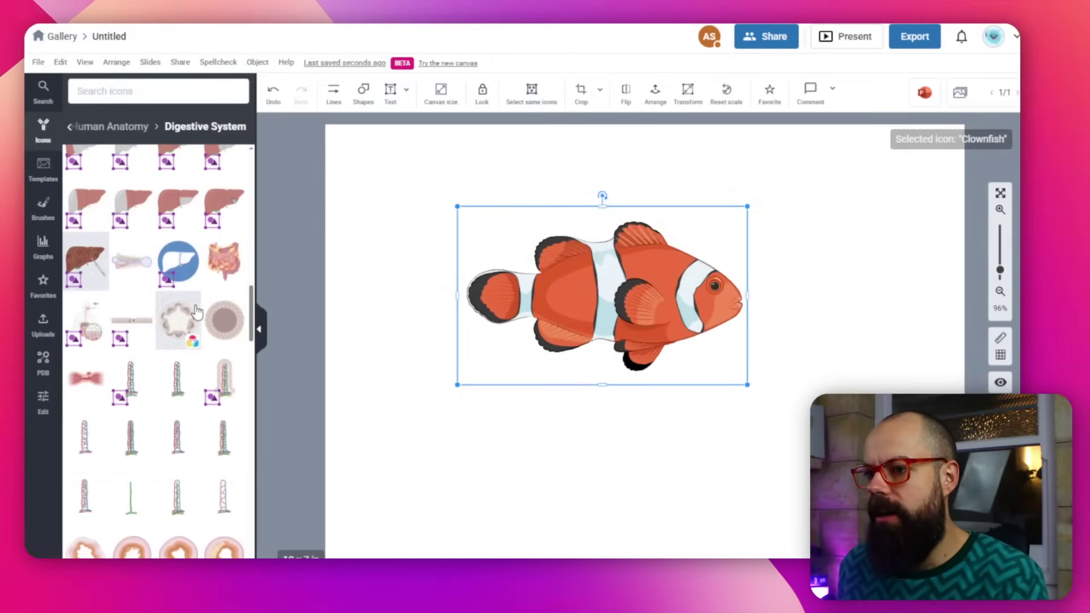
left_click(98, 268)
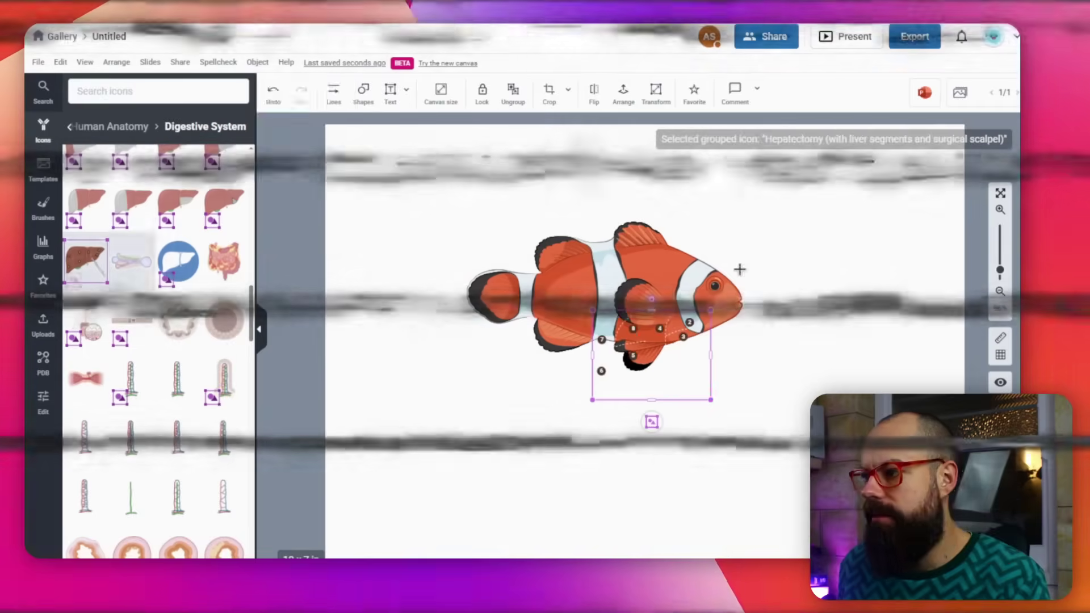
Enlarge the liver group and arrange it beside the clownfish's head, shifting the fish to make room for it.
left_click(568, 284)
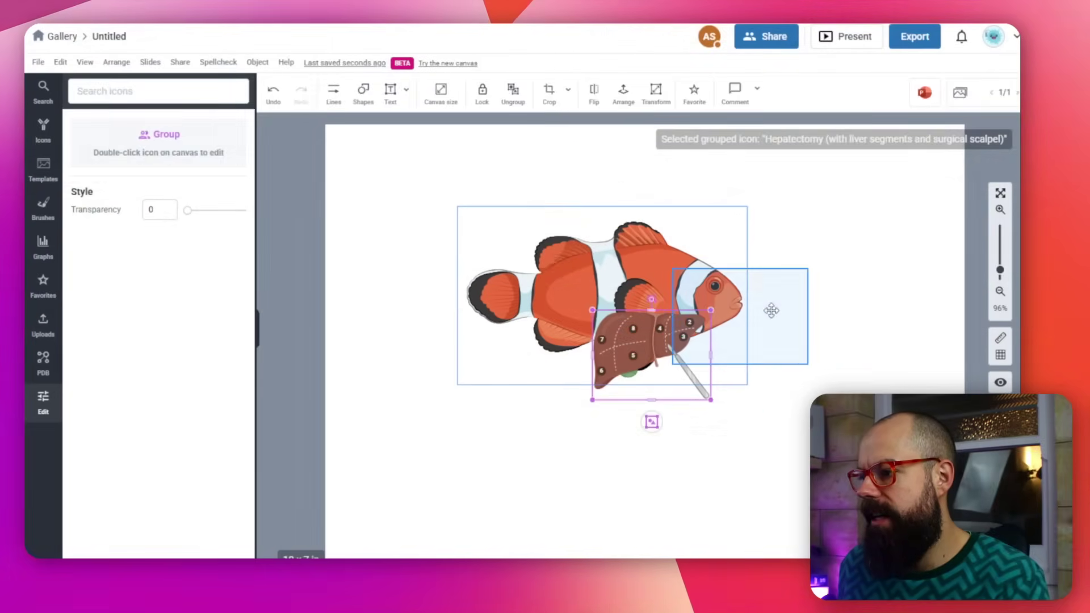
left_click(647, 379, "shift")
left_click(703, 428)
left_click_drag(645, 352, 800, 250)
left_click_drag(869, 305, 936, 386)
left_click(557, 318)
left_click_drag(557, 318, 545, 318)
left_click_drag(818, 277, 779, 315)
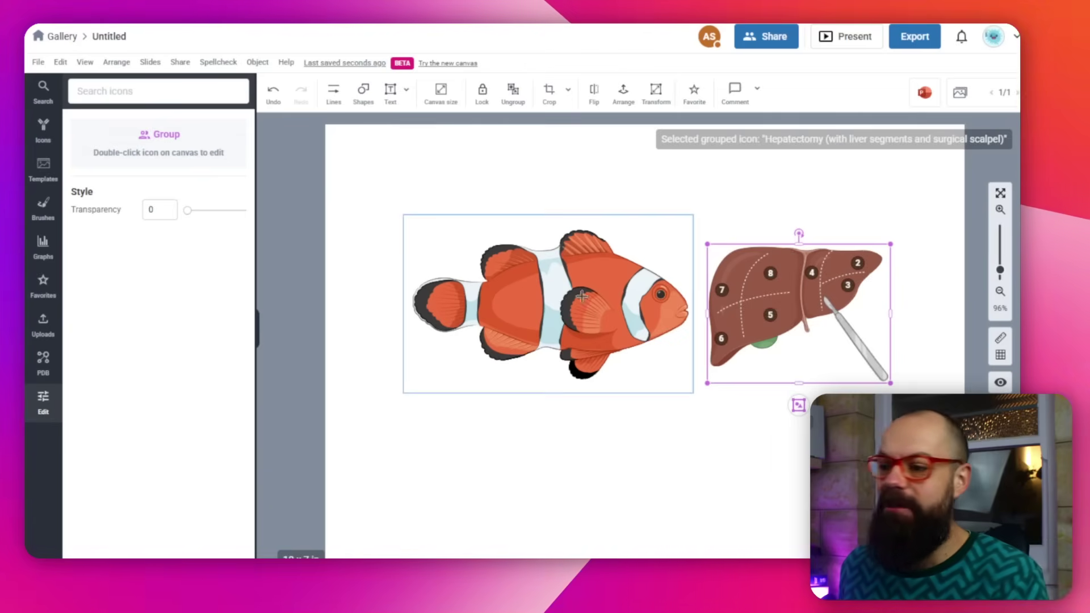
left_click_drag(188, 215, 166, 212)
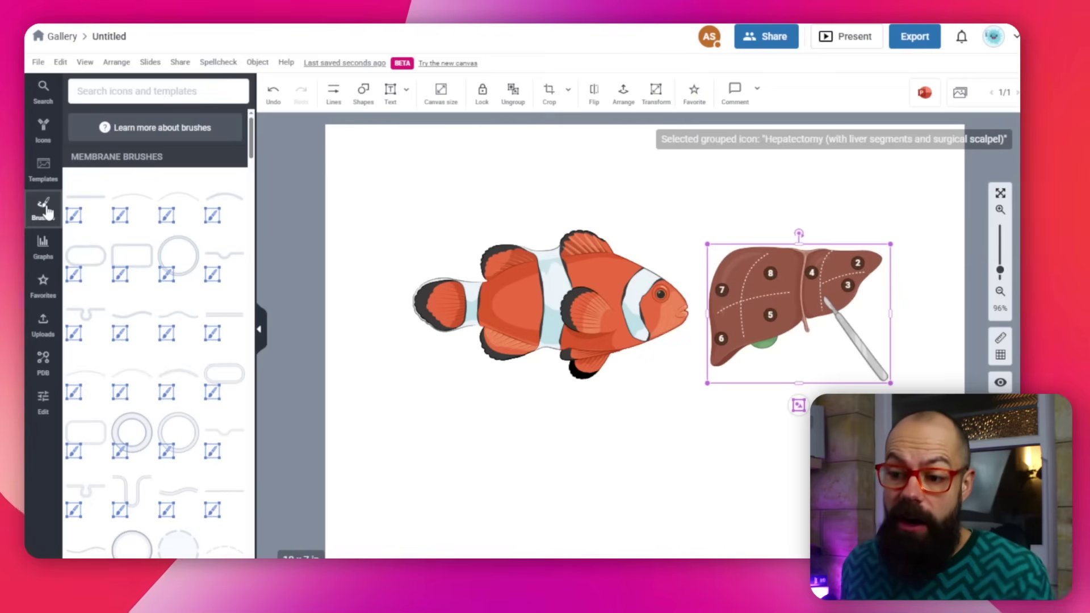
mouse_move(133, 438)
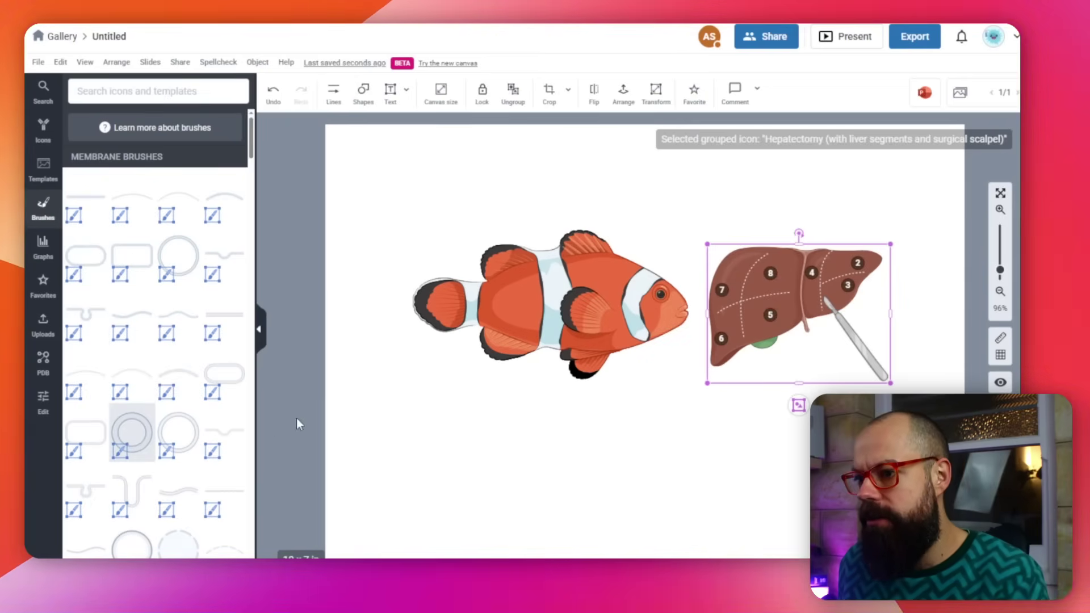
left_click(155, 431)
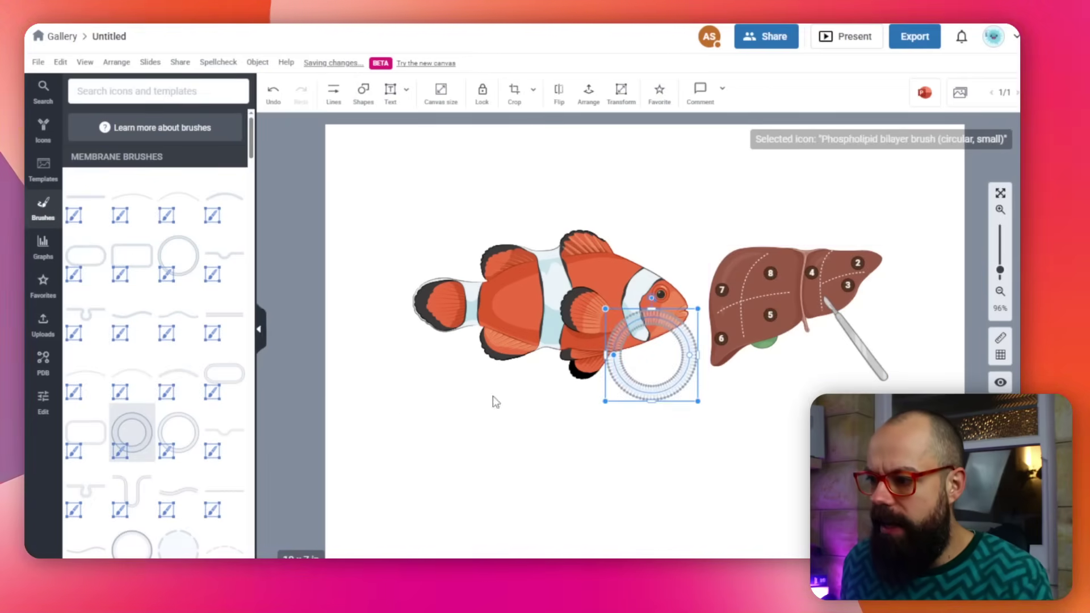
key("Delete")
Place the small circular phospholipid bilayer brush on the canvas near the clownfish's head.
mouse_move(149, 435)
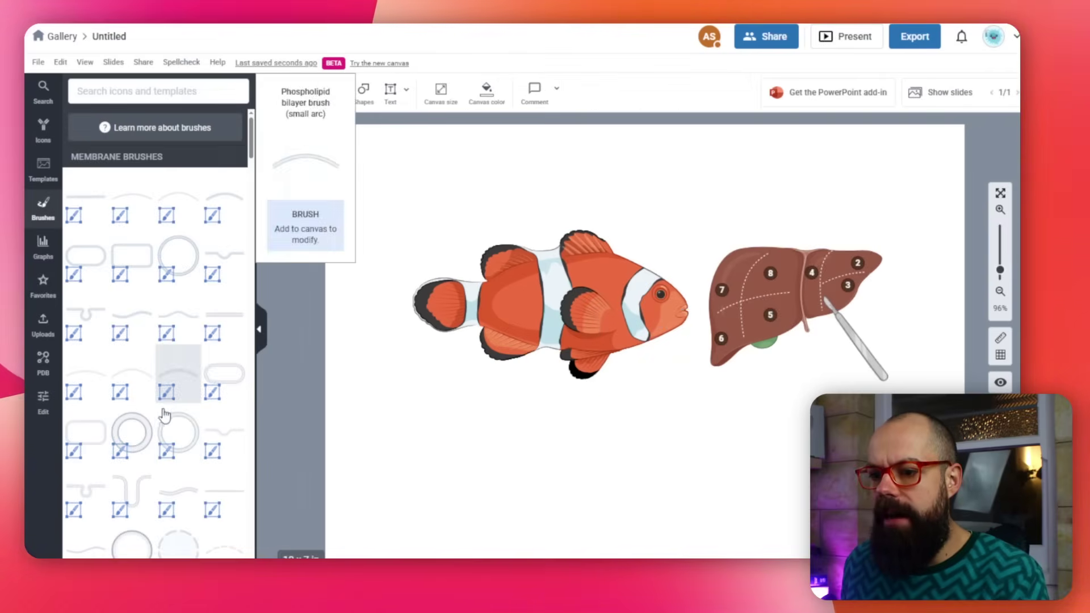
left_click_drag(486, 455, 656, 436)
left_click_drag(784, 442, 713, 448)
key("ctrl+z")
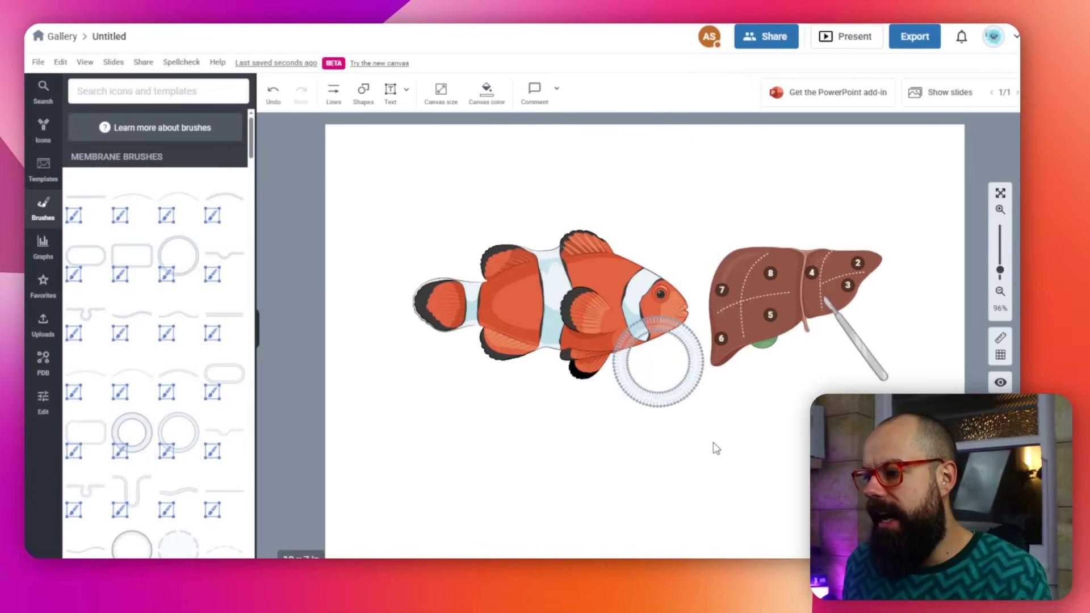
Scale the circular phospholipid bilayer up to a brush size of 77.7 and move it over the clownfish.
left_click(667, 396)
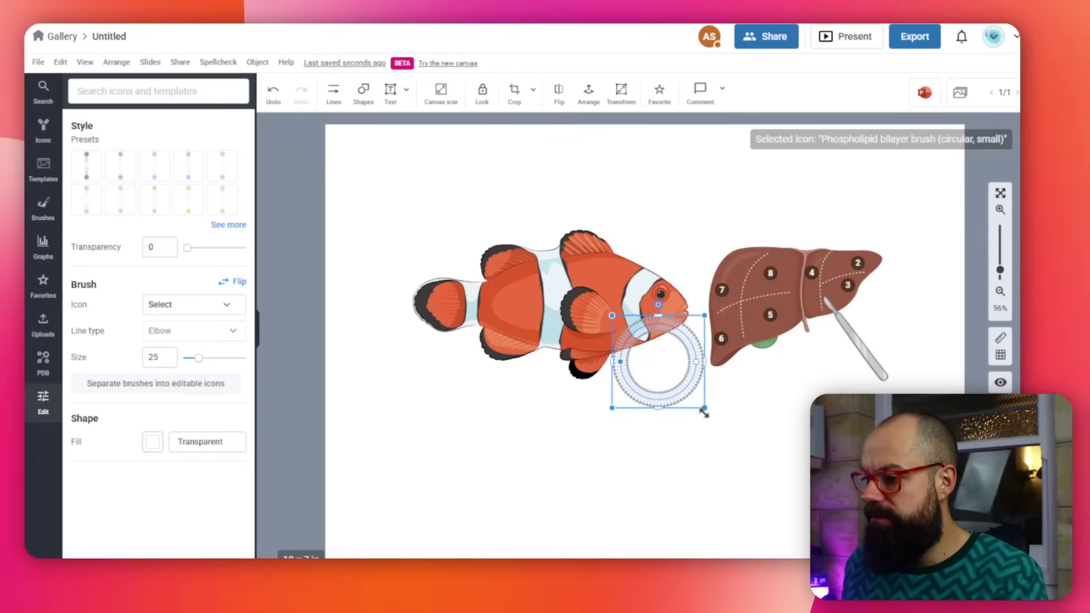
left_click_drag(704, 408, 840, 545)
left_click_drag(680, 407, 674, 407)
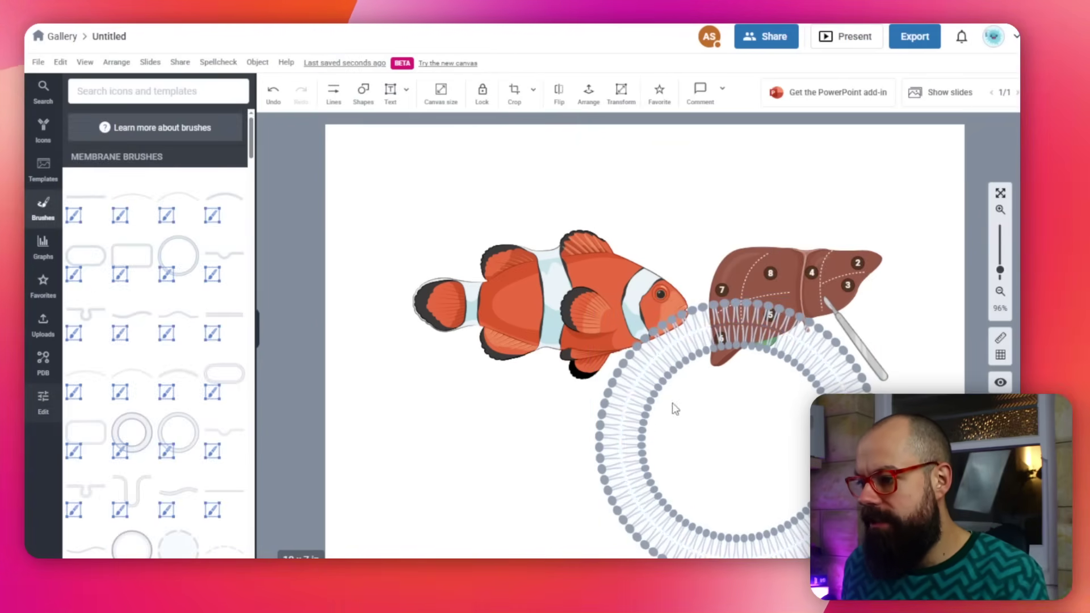
mouse_move(673, 360)
left_mouse_down()
mouse_move(618, 350)
mouse_move(499, 267)
mouse_move(487, 295)
left_mouse_up()
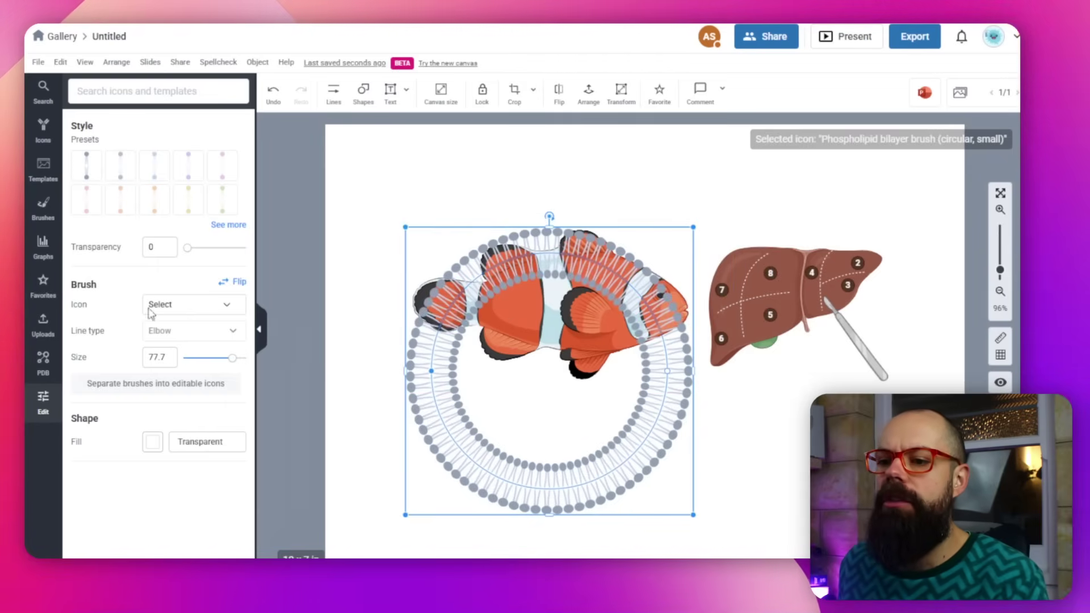
Preview an orange style preset on the membrane ring, and enlarge and center the ring so it encircles the whole clownfish.
left_click(147, 194)
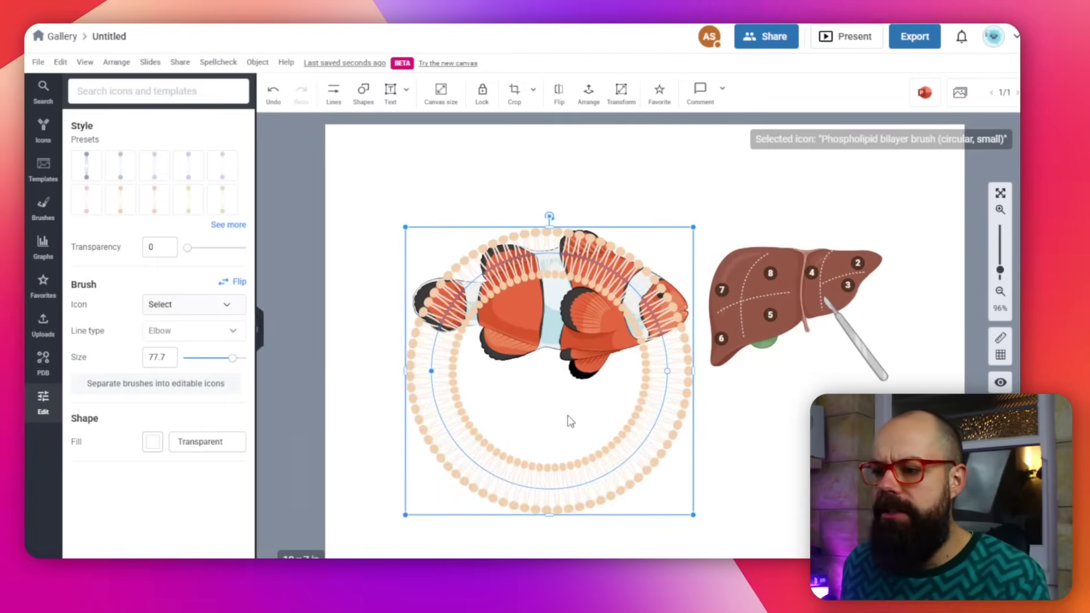
left_click(563, 370)
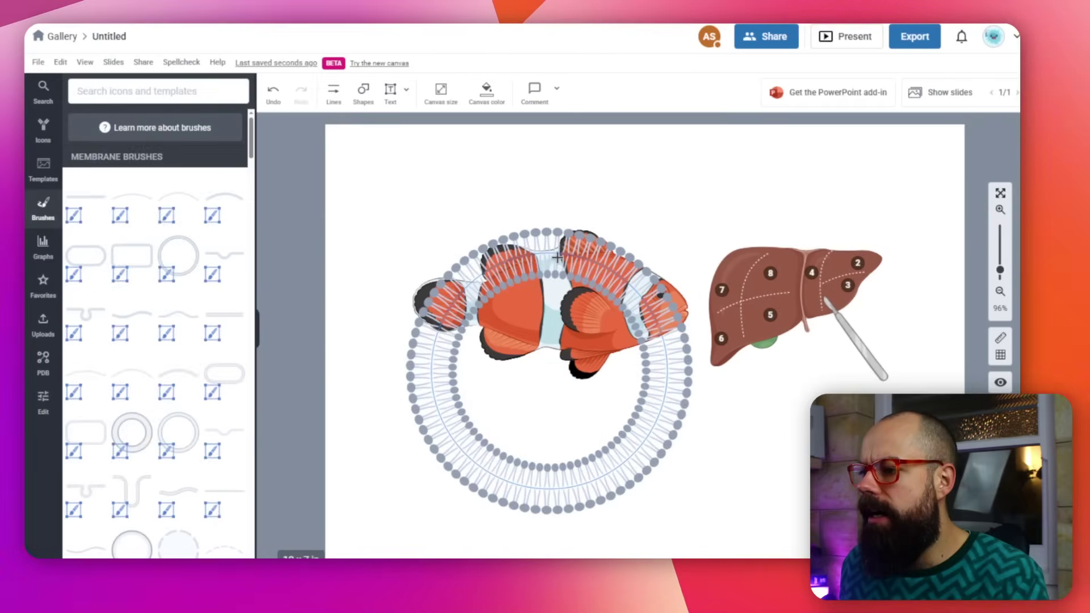
left_click_drag(562, 257, 501, 176)
left_click_drag(635, 436, 796, 532)
left_click(609, 375)
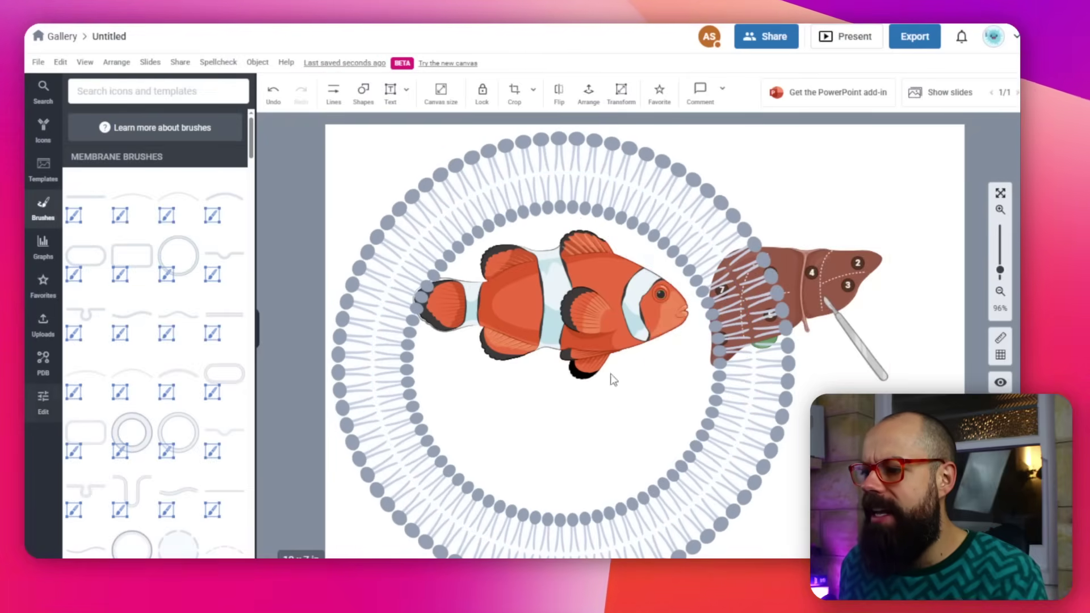
left_click_drag(660, 469, 675, 429)
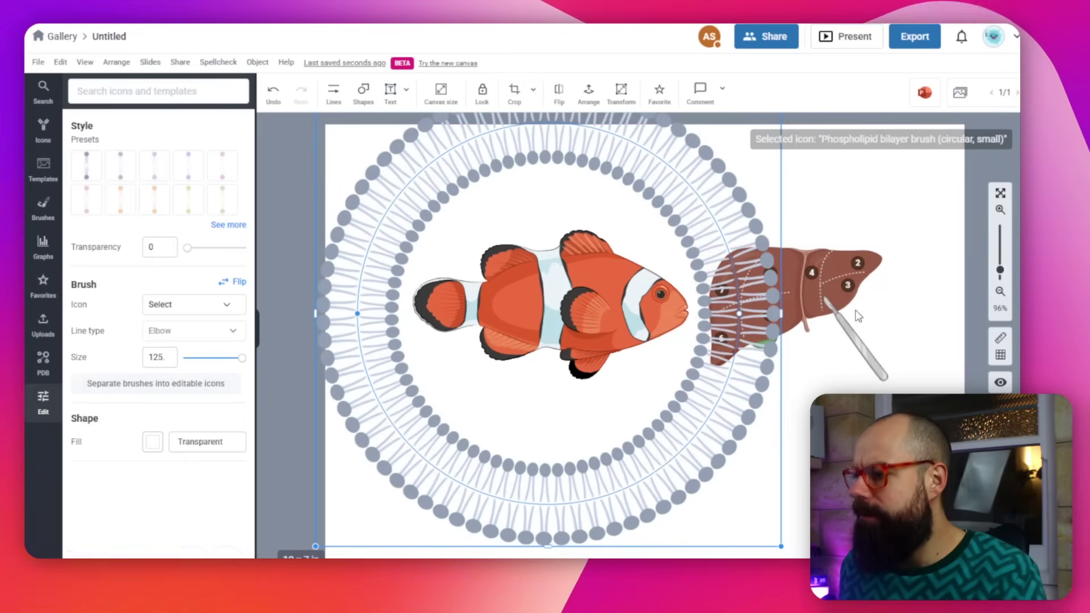
Shrink the liver group and move it outside the membrane ring, near the canvas's right edge.
left_click_drag(836, 299, 909, 333)
left_click_drag(968, 278, 888, 290)
left_click_drag(916, 345, 945, 366)
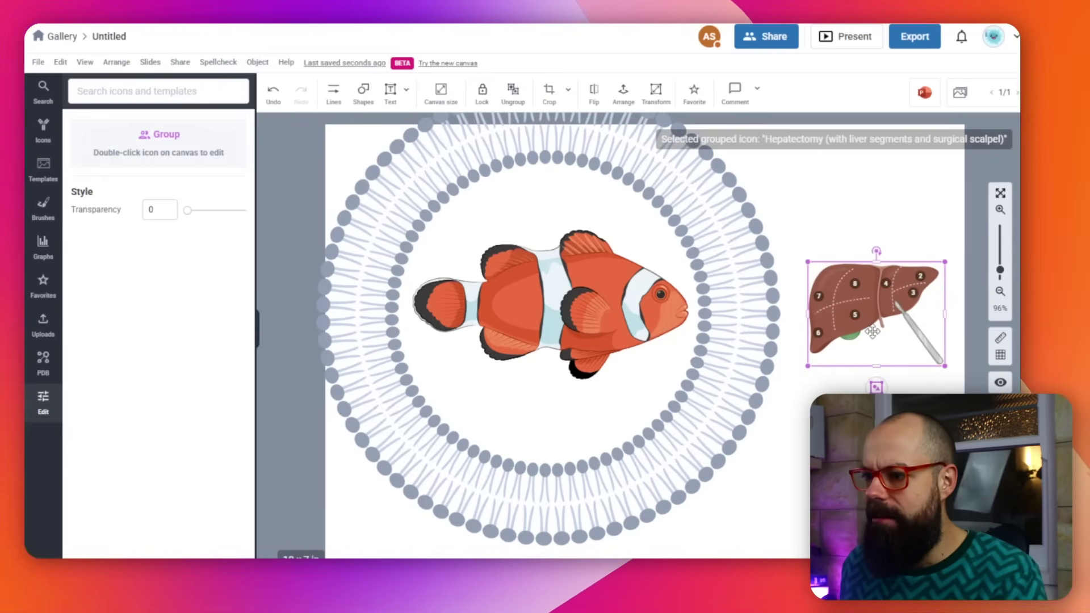
Return to the file gallery, saving the figure under the file name Untitled, and dismiss the e-mail verification notice.
left_click(715, 413)
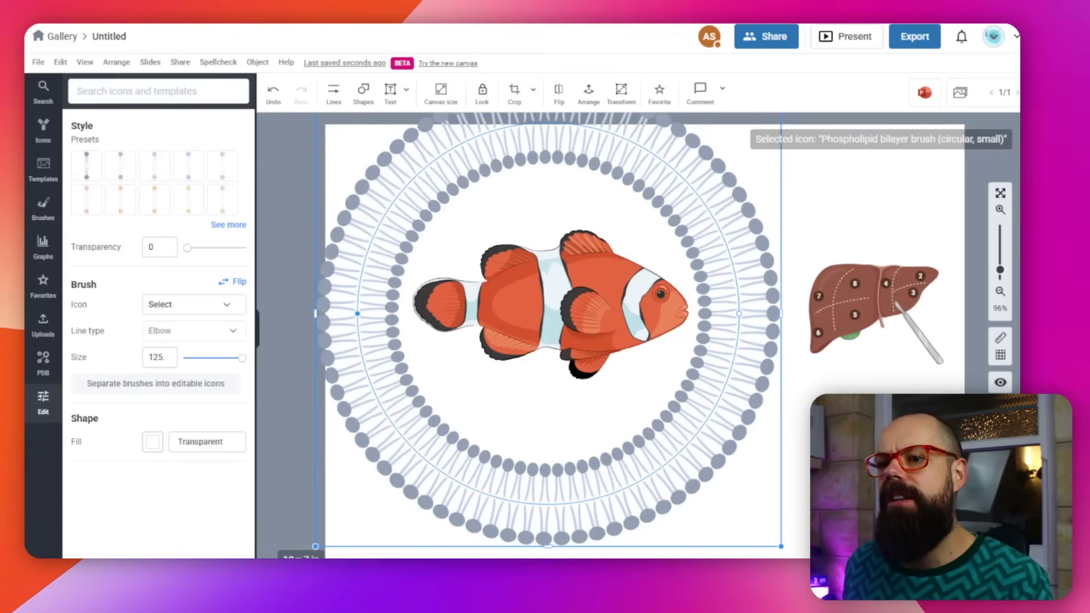
left_click(59, 39)
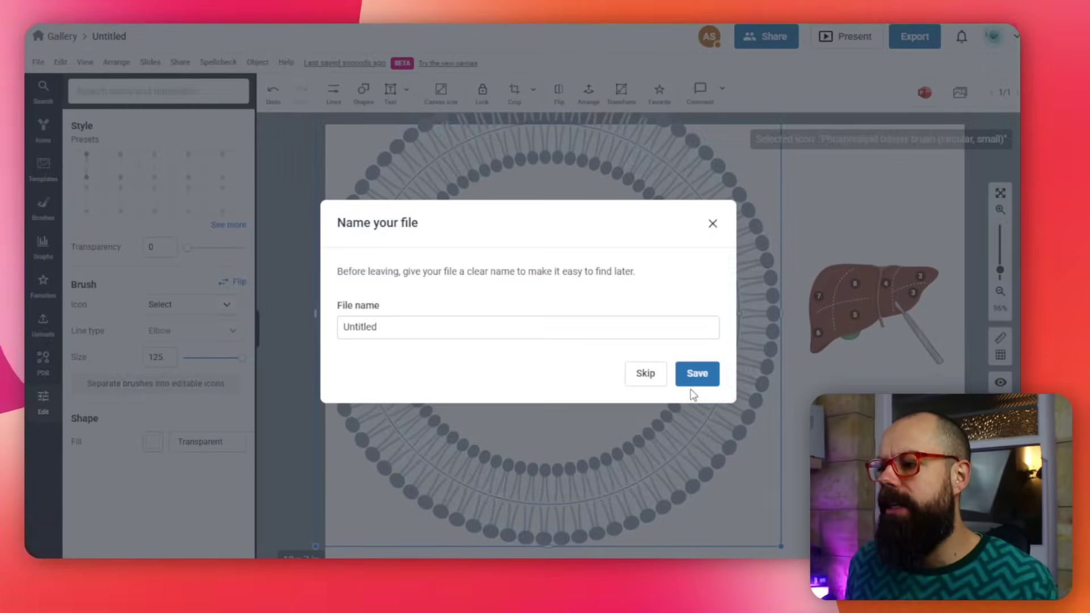
key("Return")
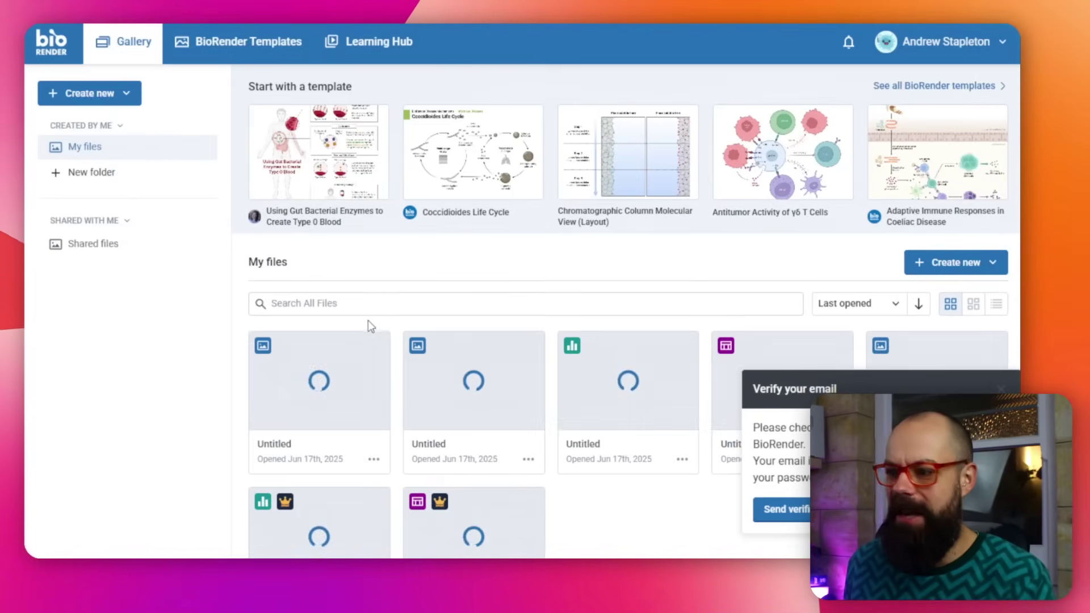
left_click(995, 381)
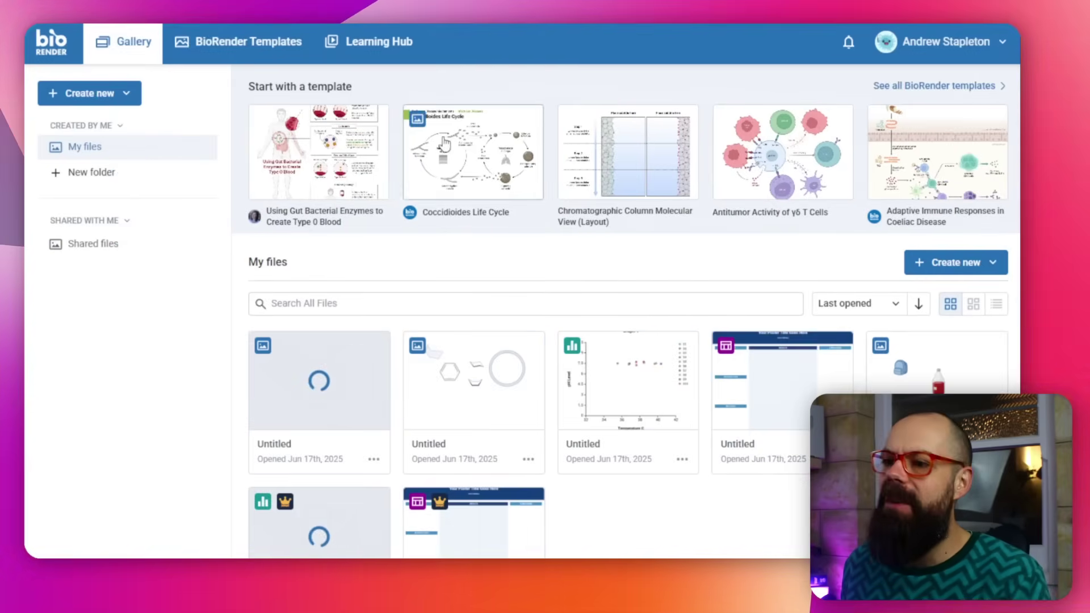
Browse the newest illustration templates in the full template library, preview Cotton Field (Seedling), and close the preview.
left_click(946, 87)
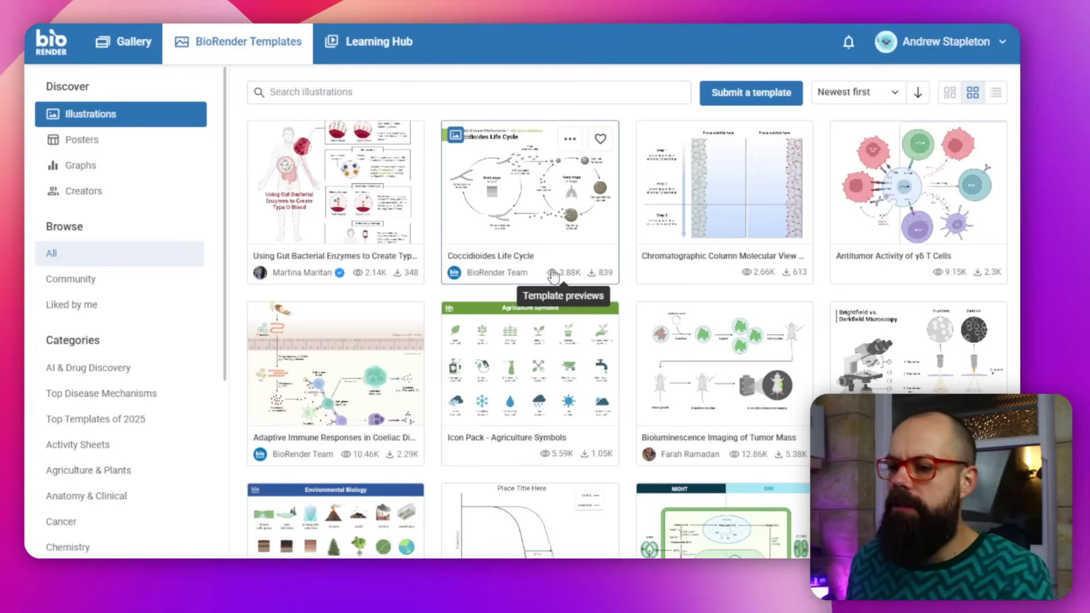
scroll(545, 290, "down", 3)
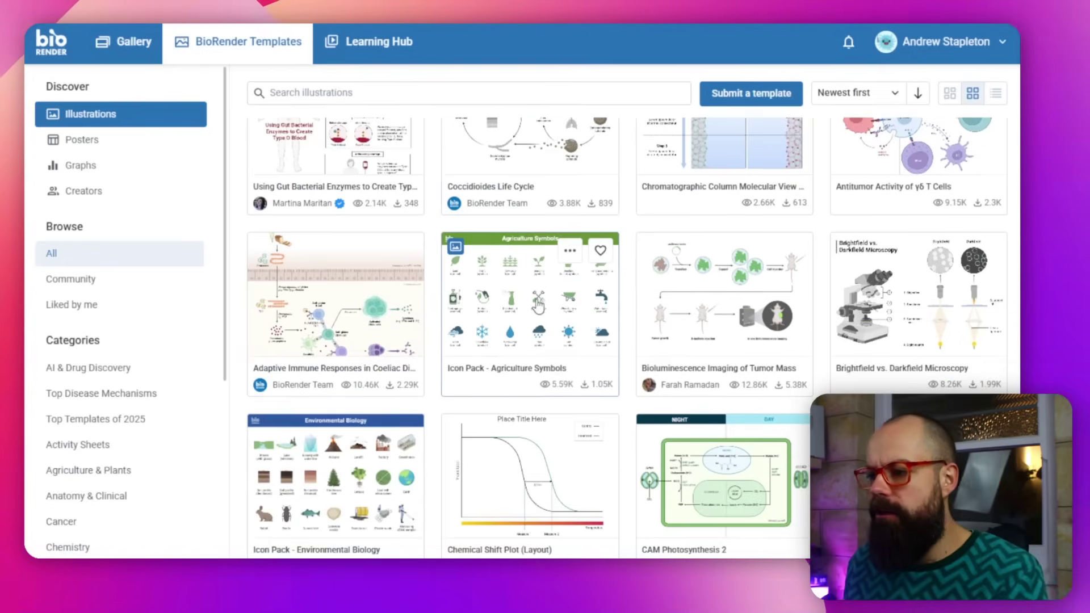
scroll(537, 303, "down", 6)
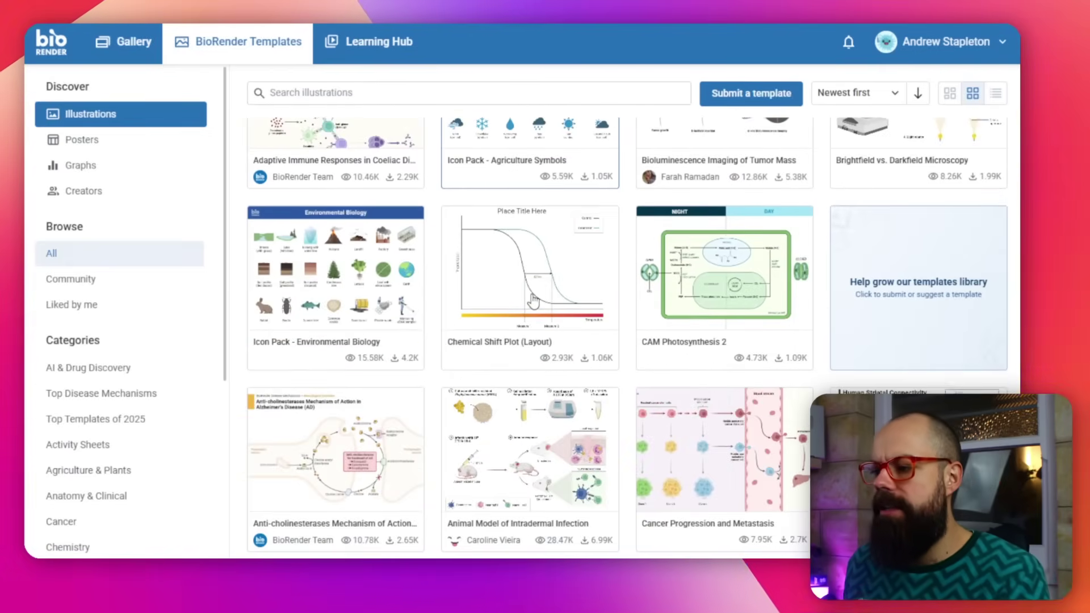
scroll(532, 297, "down", 3)
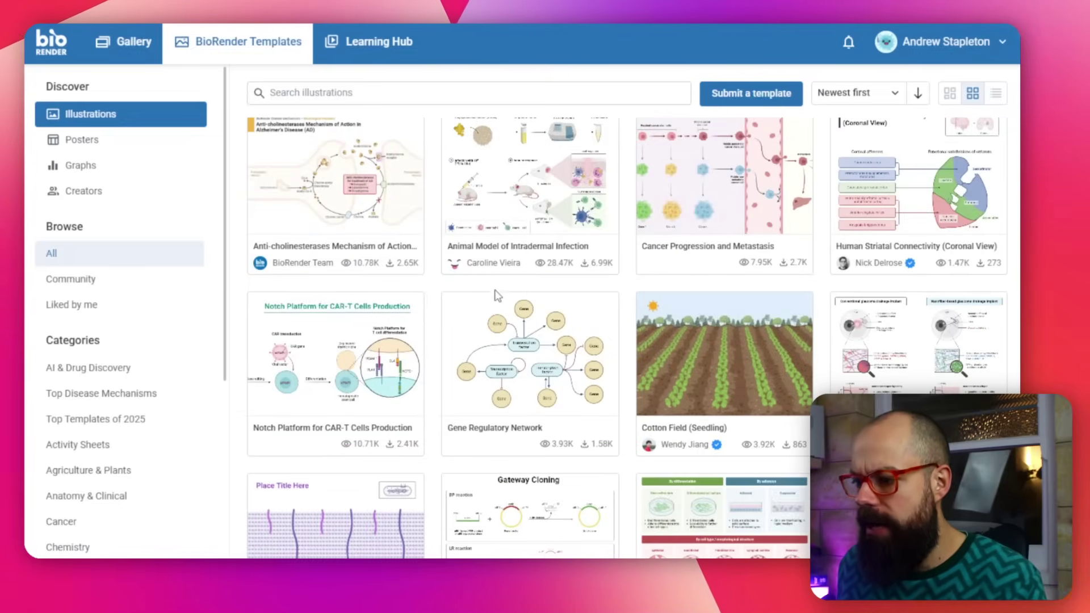
left_click(715, 345)
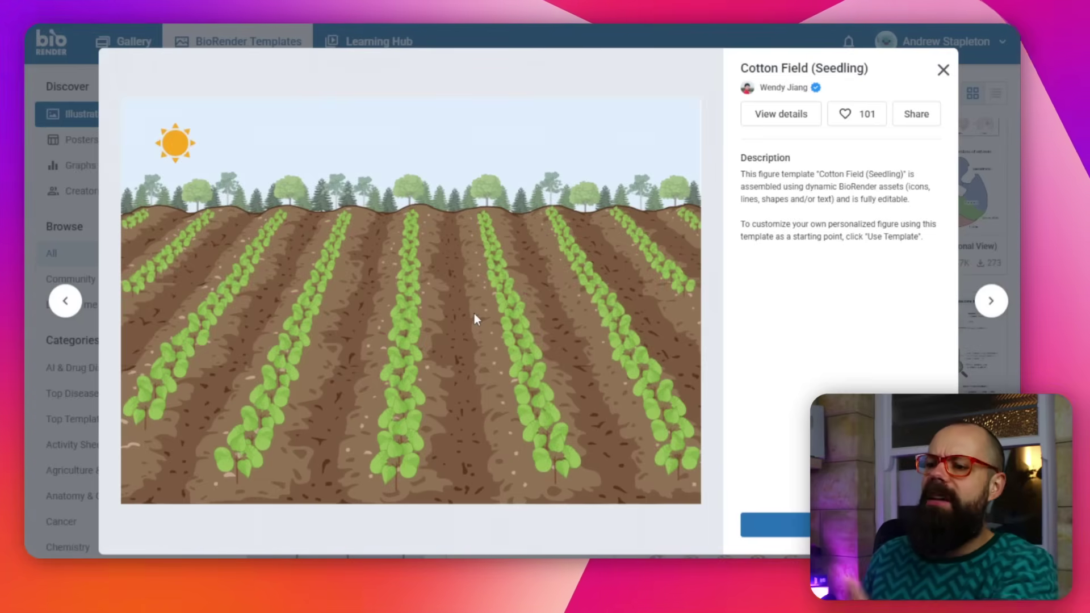
left_click(942, 70)
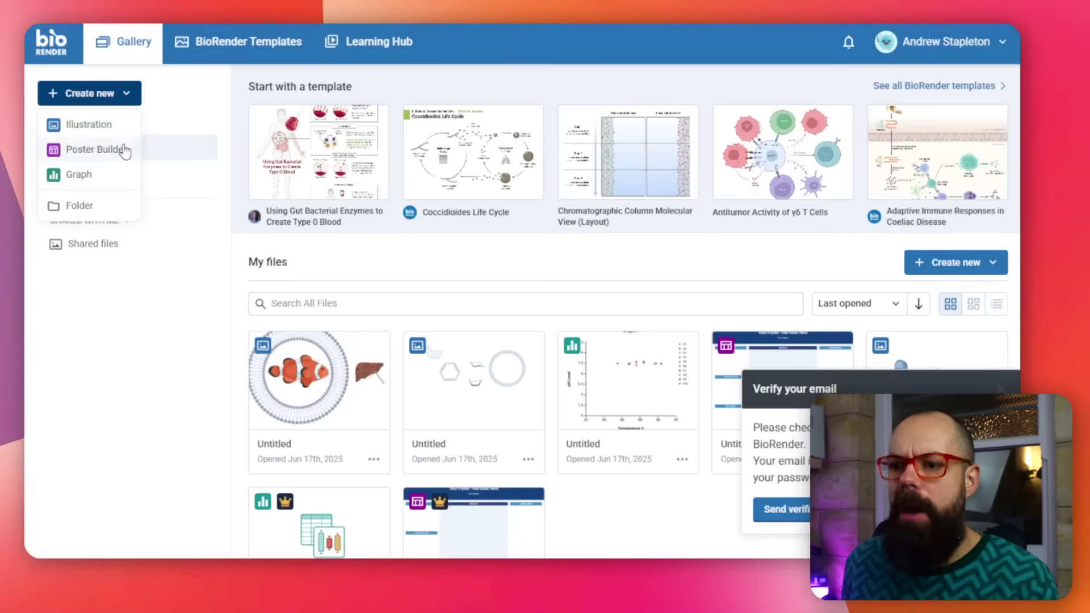
Create a new Poster Builder file and look through the classic, billboard and university designs among its starting templates.
left_click(123, 151)
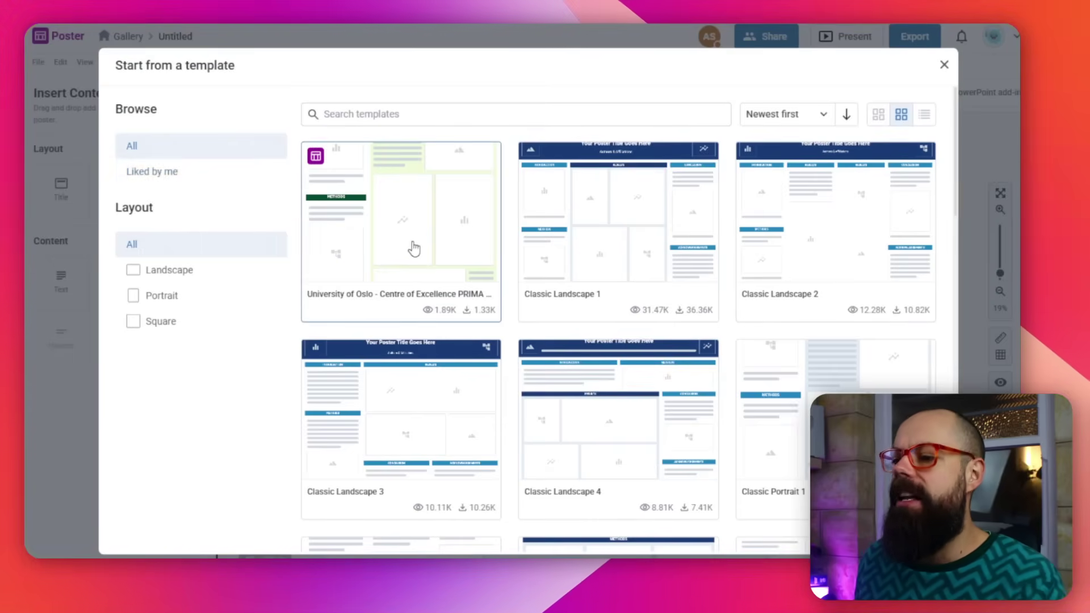
scroll(778, 243, "down", 7)
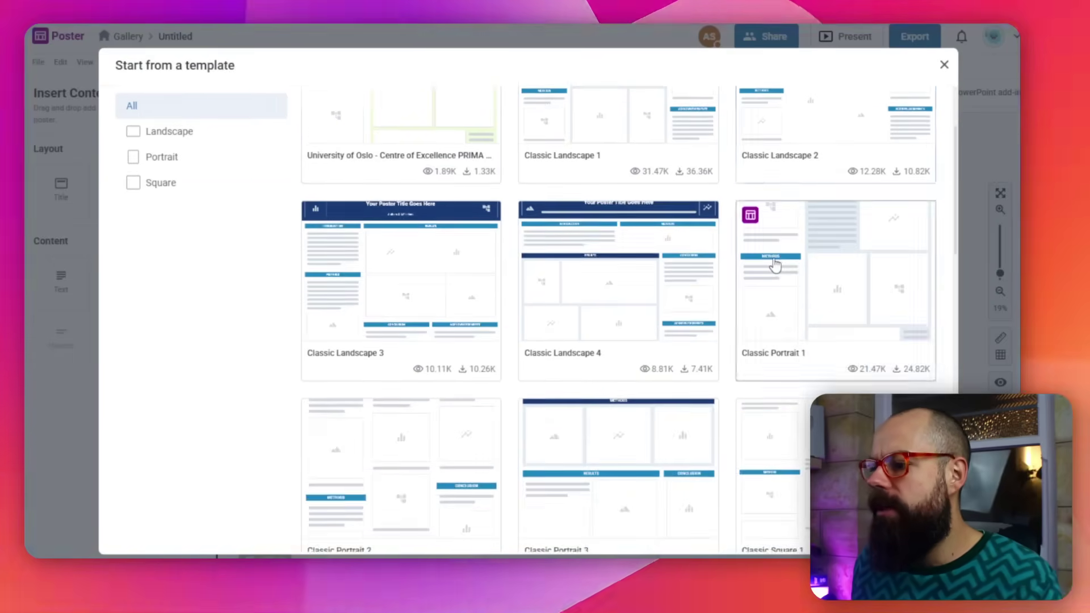
scroll(774, 264, "down", 3)
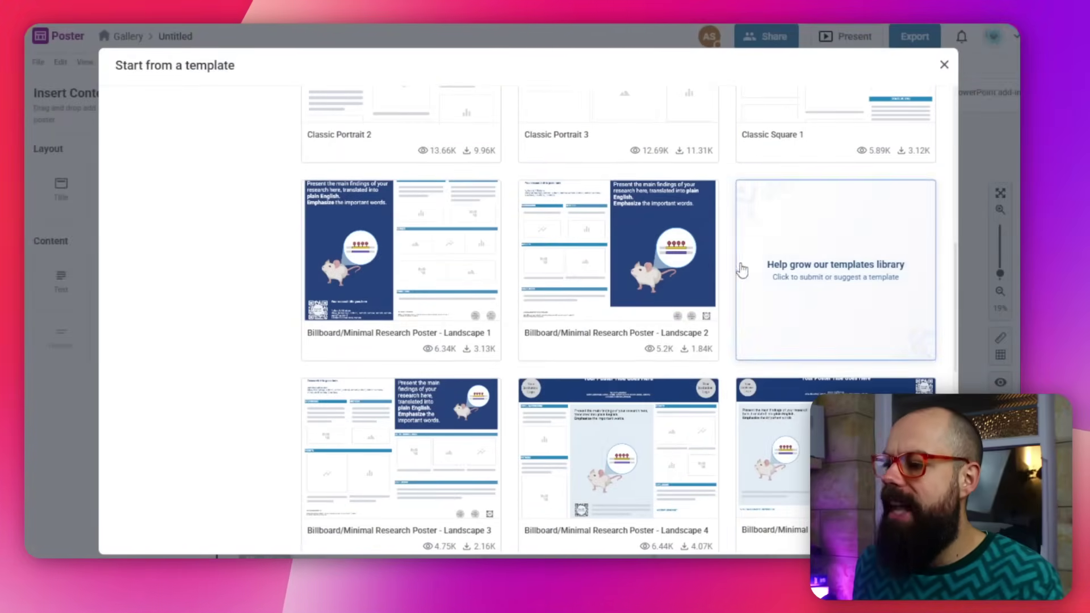
scroll(430, 257, "up", 5)
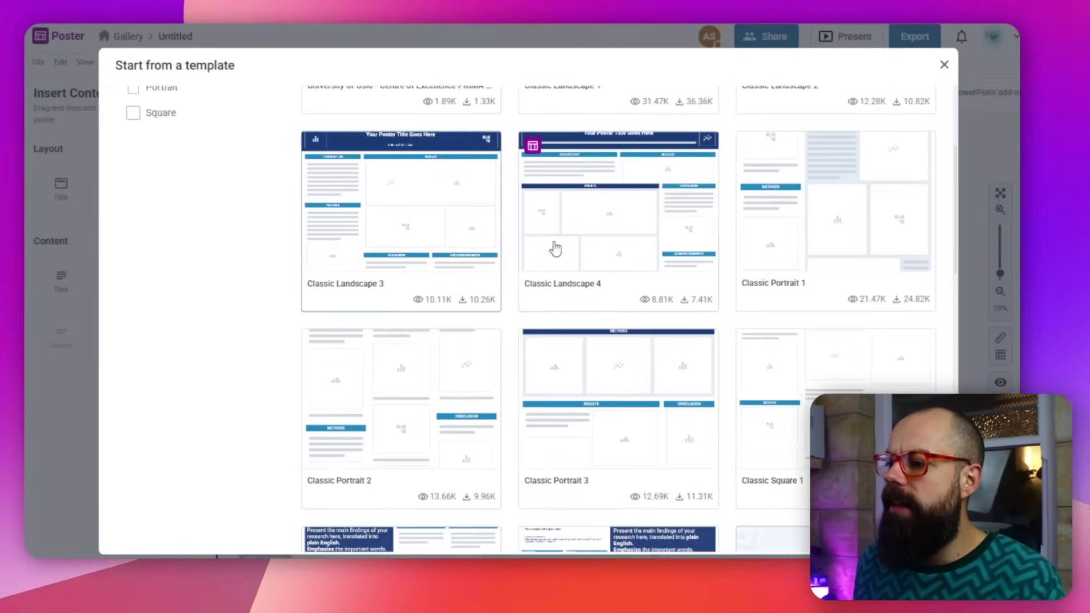
scroll(788, 201, "up", 3)
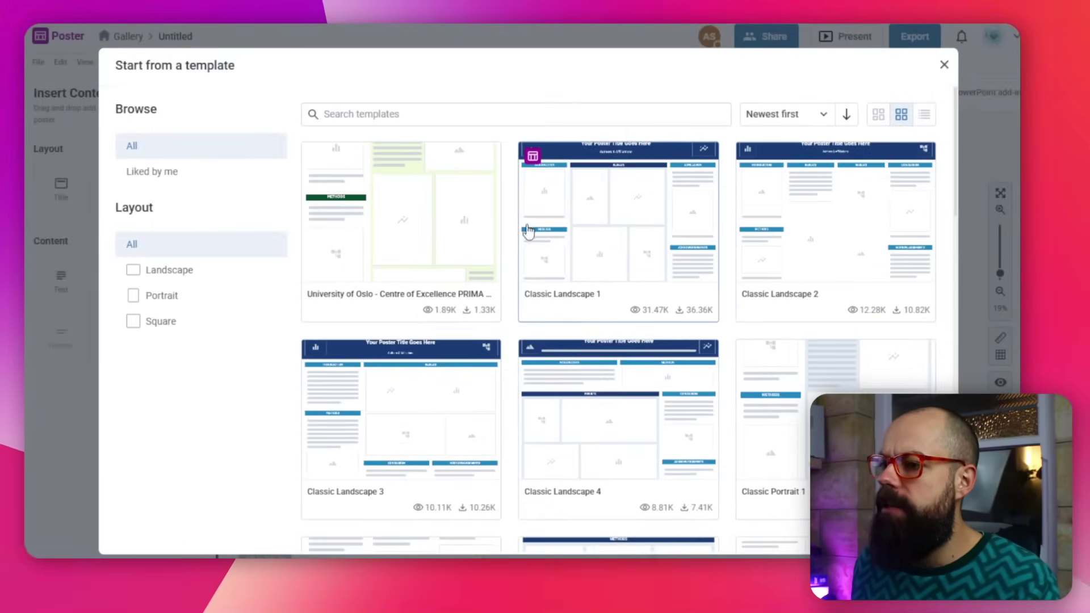
scroll(398, 227, "down", 8)
scroll(395, 227, "down", 10)
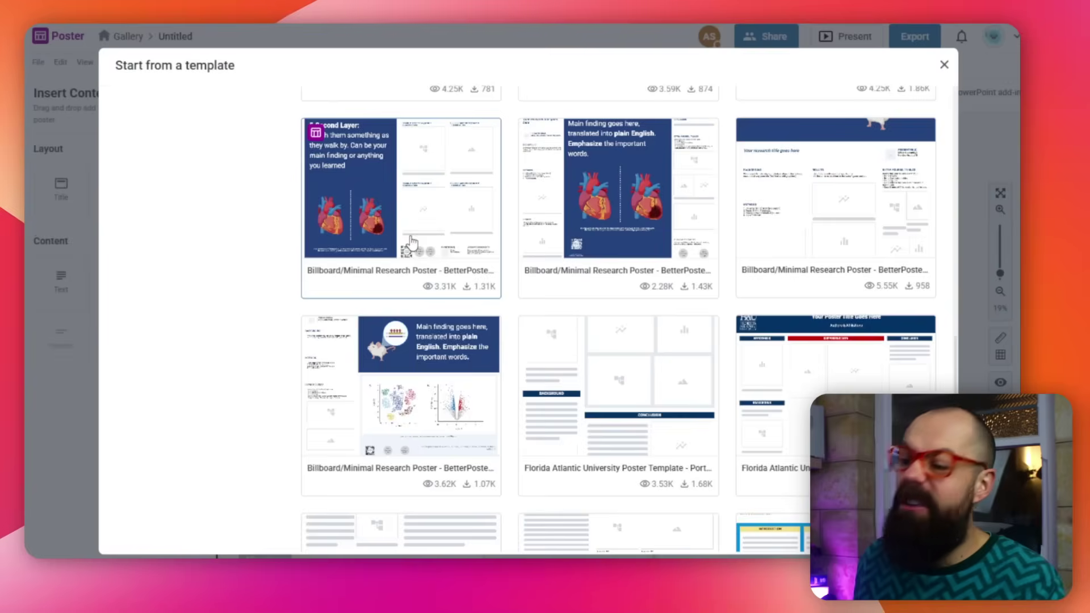
scroll(582, 275, "down", 5)
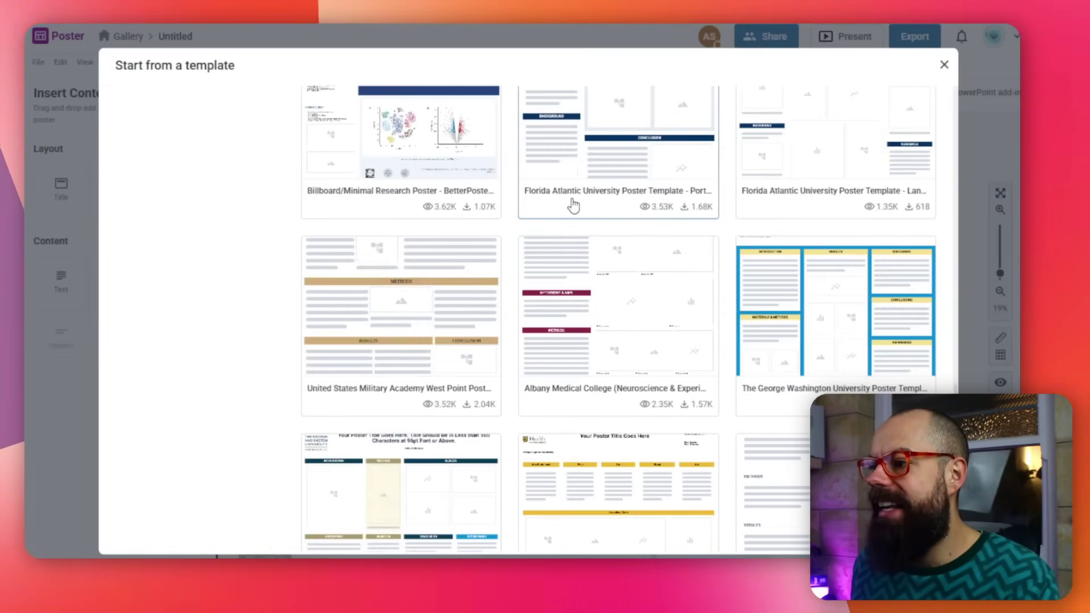
scroll(648, 216, "up", 6)
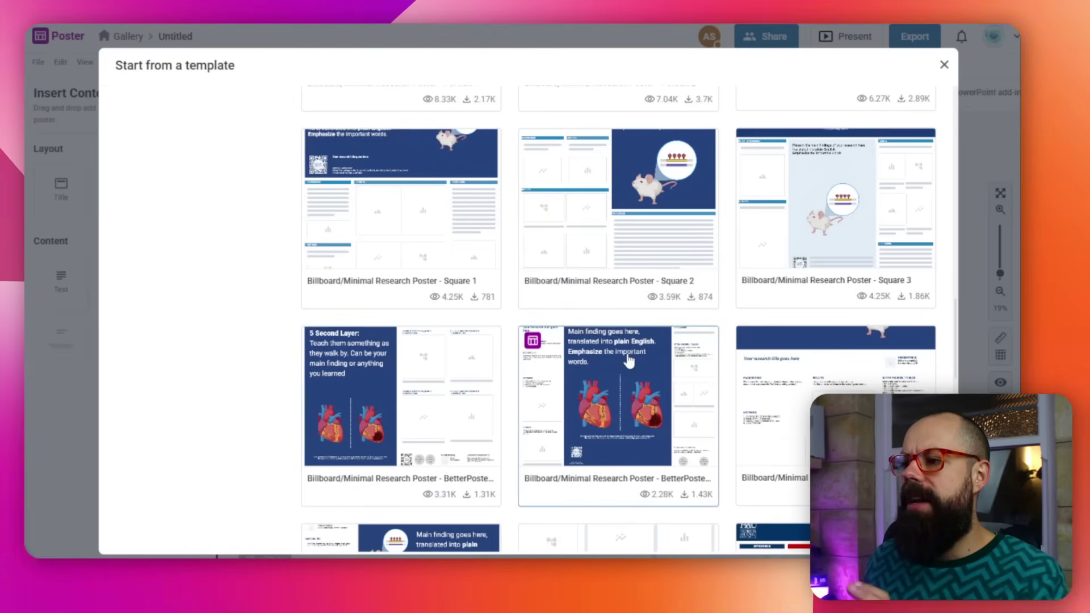
scroll(629, 359, "up", 2)
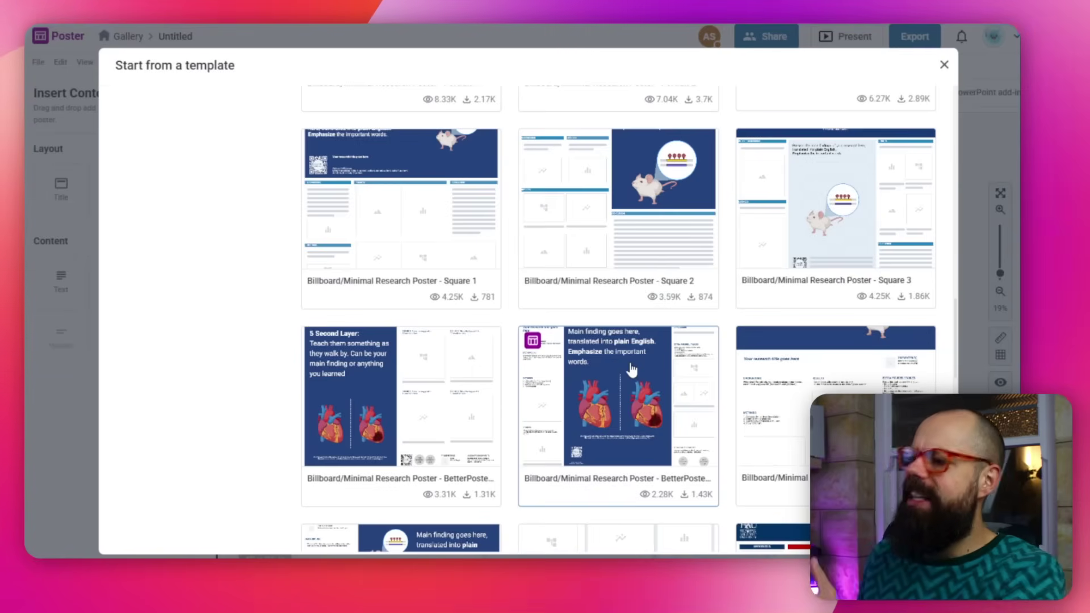
scroll(475, 388, "up", 4)
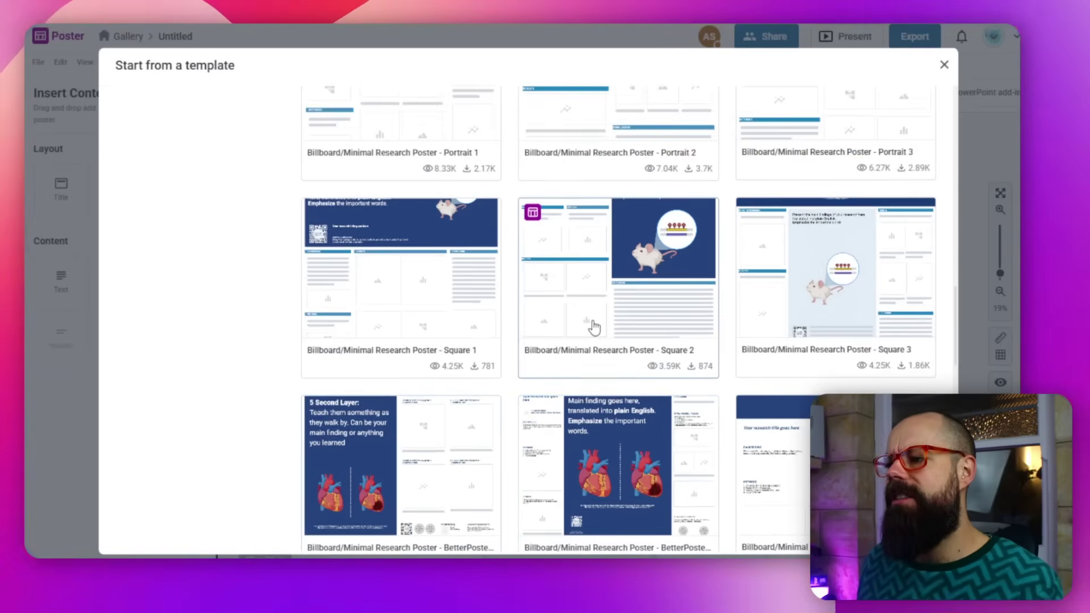
scroll(602, 339, "up", 2)
scroll(602, 341, "down", 5)
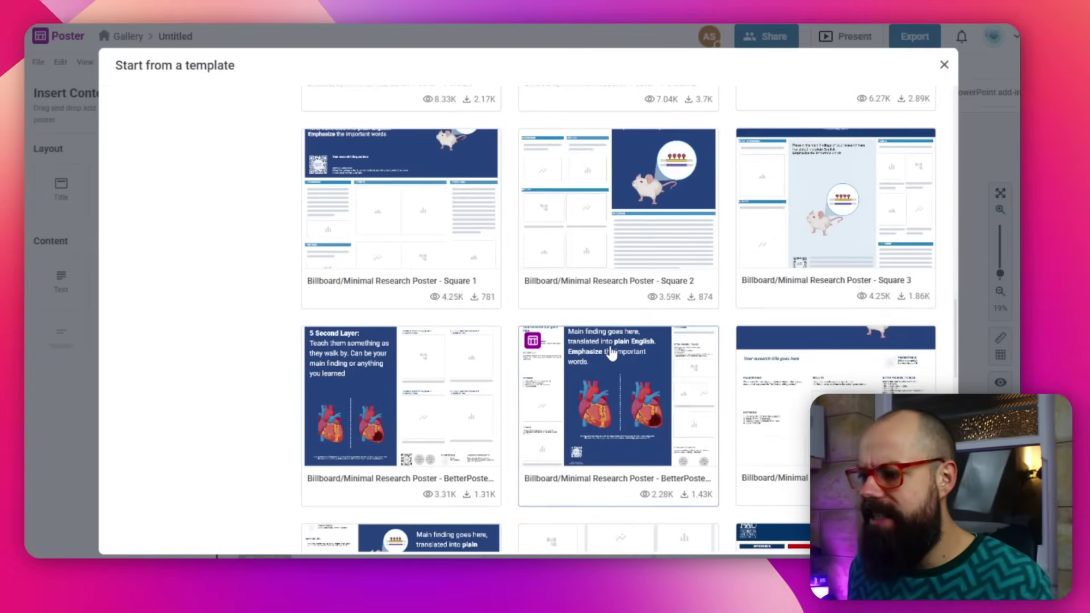
Start the poster from the Billboard/Minimal Research Poster - BetterPoster Classic Landscape template and close the template window.
left_click(617, 357)
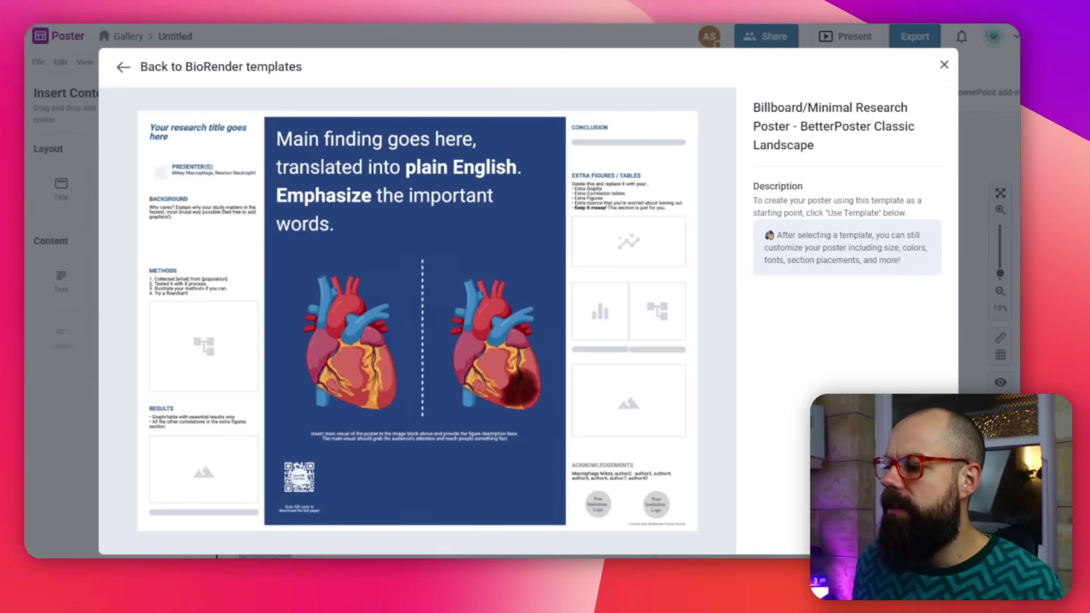
left_click(886, 528)
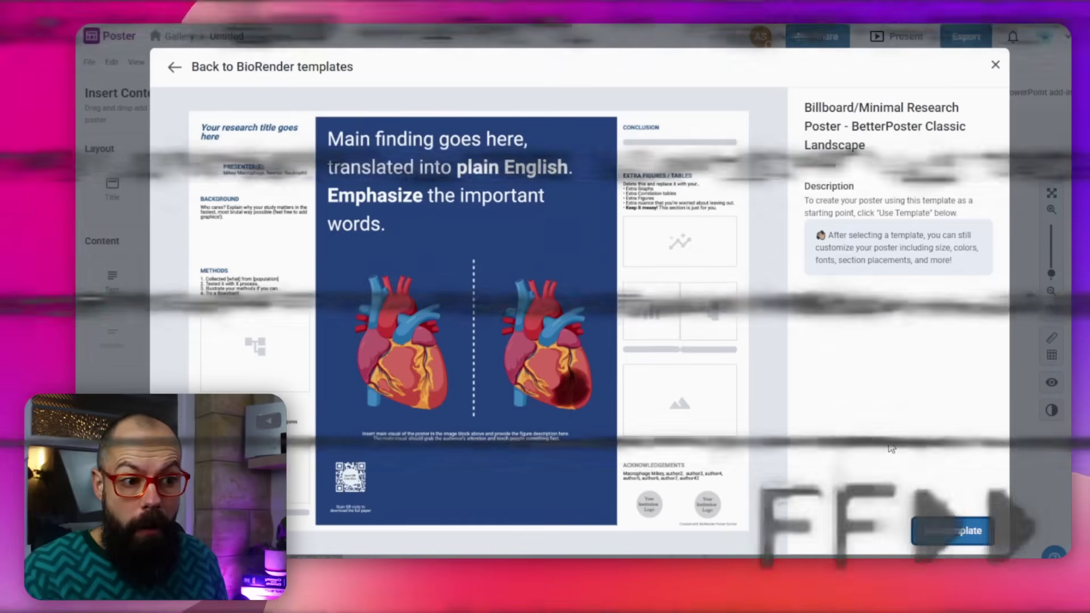
left_click(932, 531)
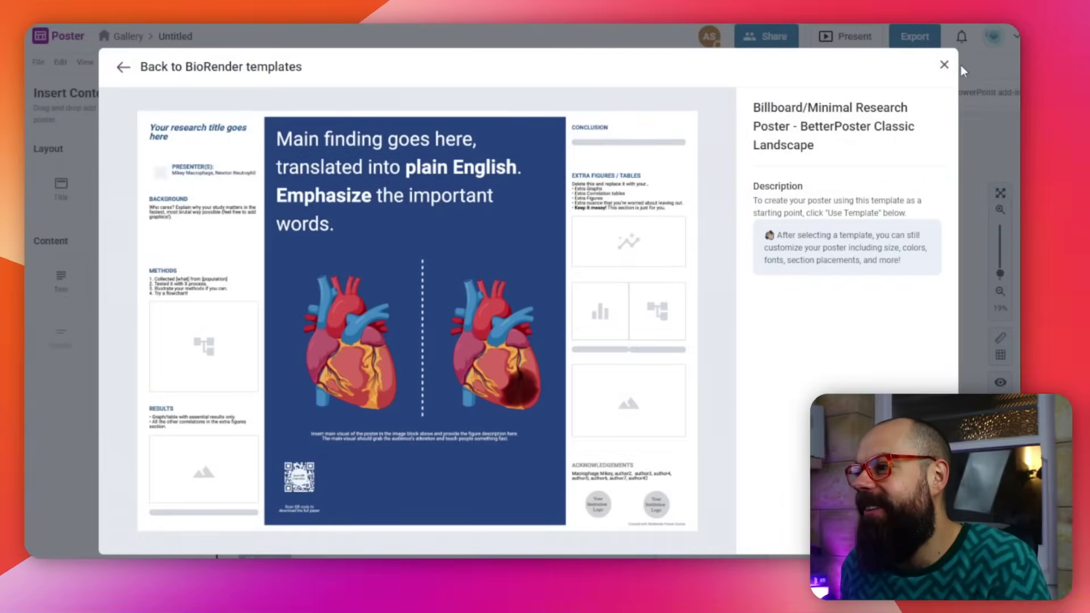
left_click(945, 65)
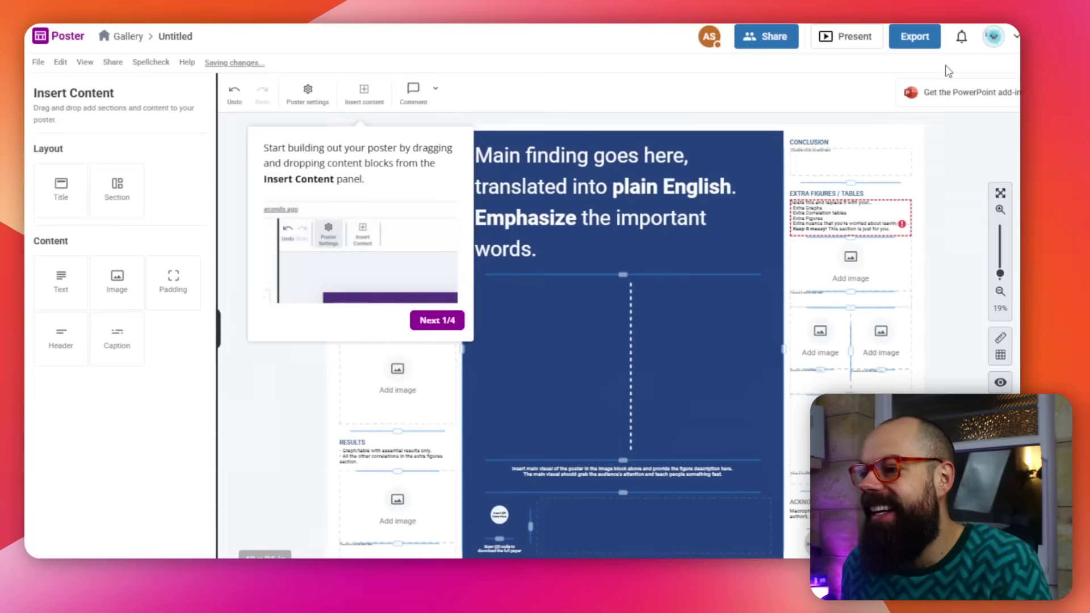
Advance through the first three poster-building tips and dismiss the starting-template chooser to return to the poster.
left_click(434, 323)
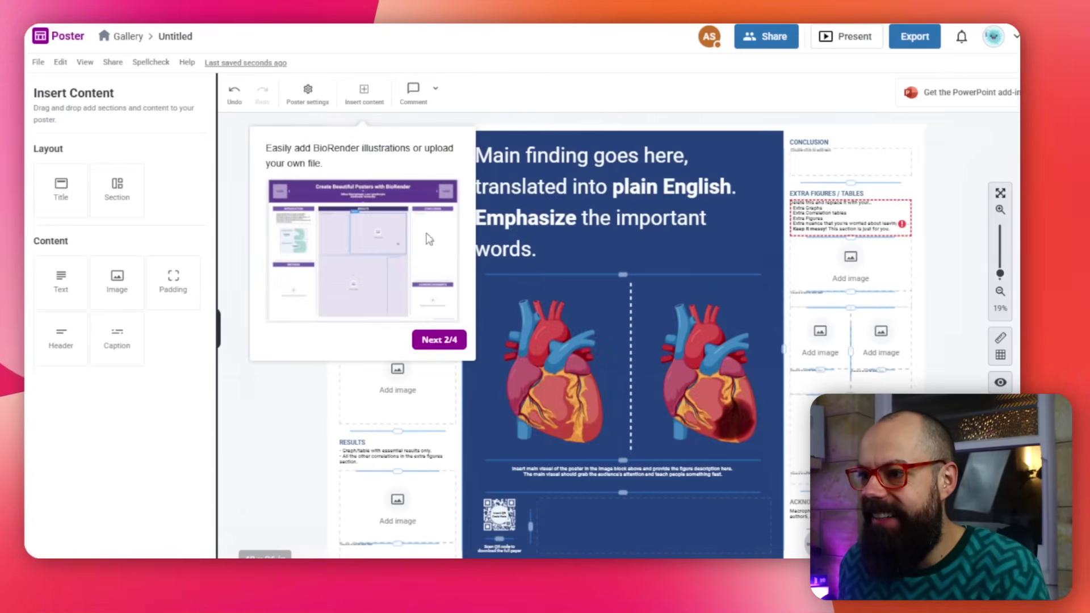
left_click(448, 336)
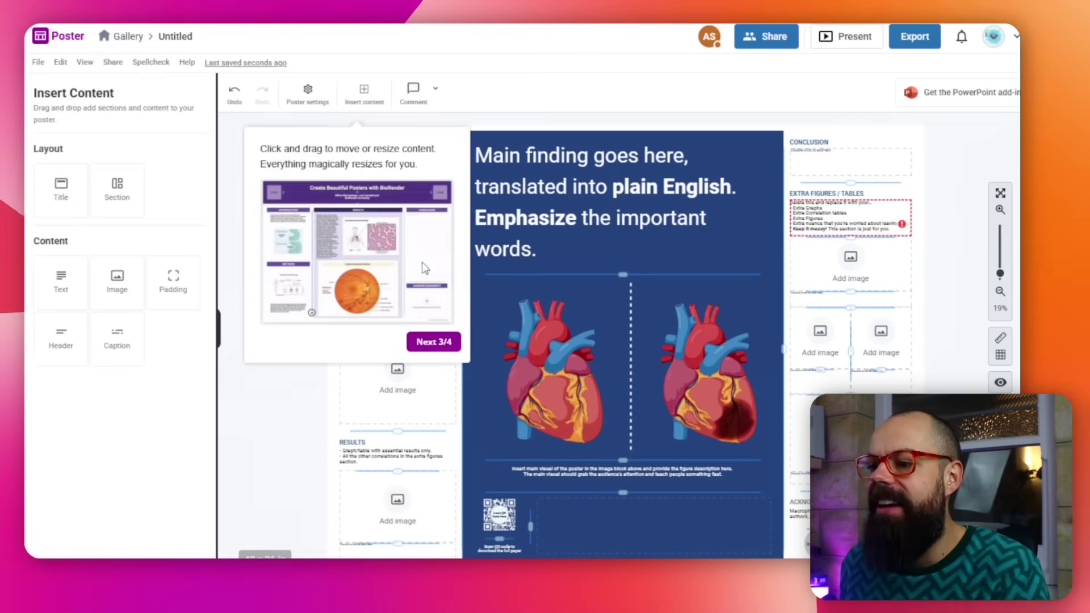
left_click(433, 343)
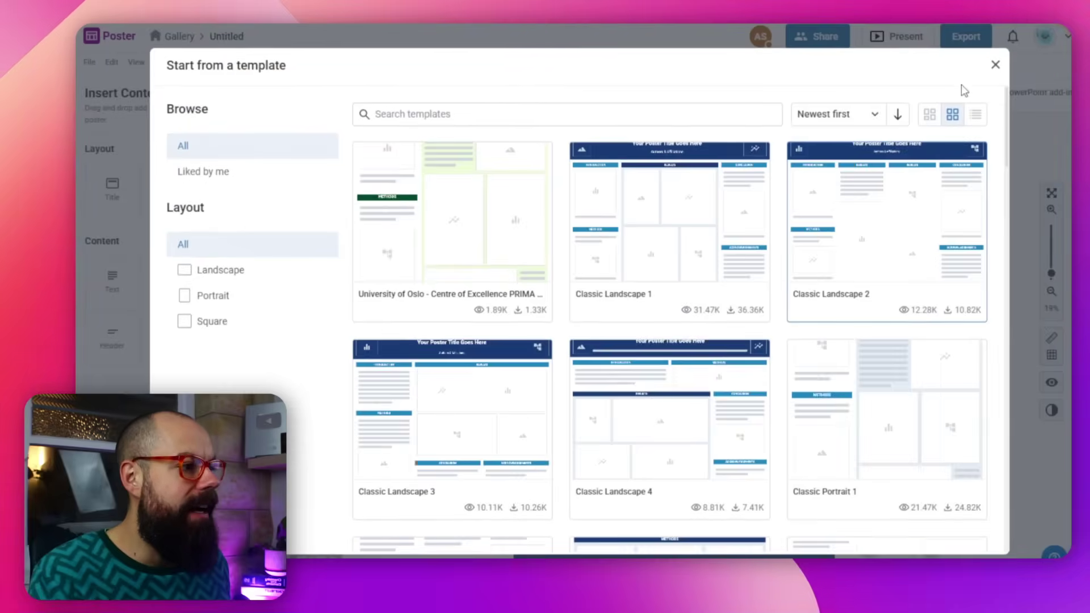
left_click(997, 65)
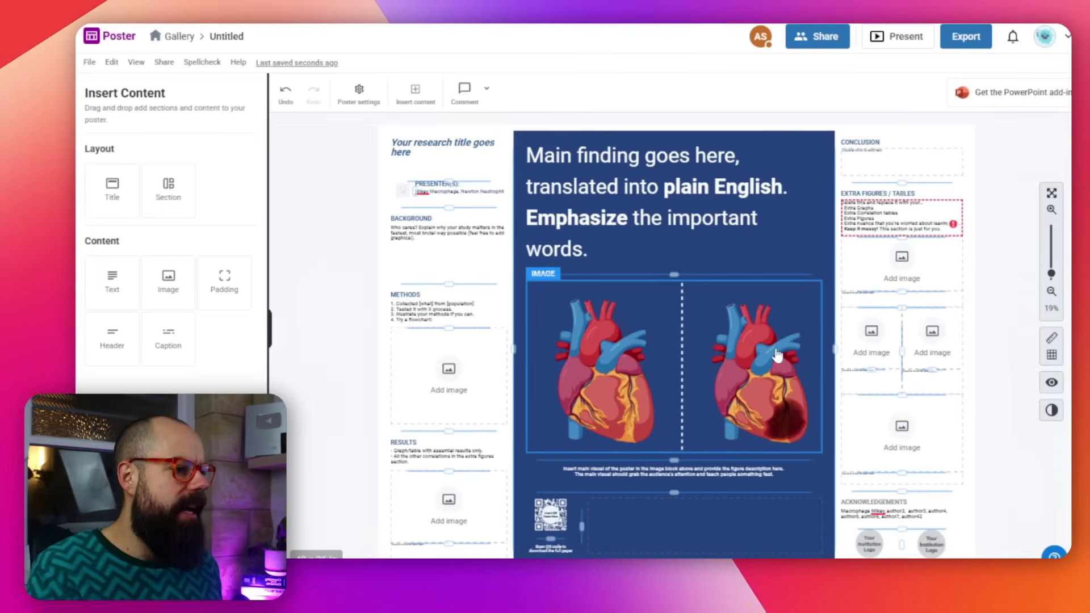
Examine the poster from its main finding to its footer, and the insertable title, image and text blocks.
scroll(821, 366, "down", 2)
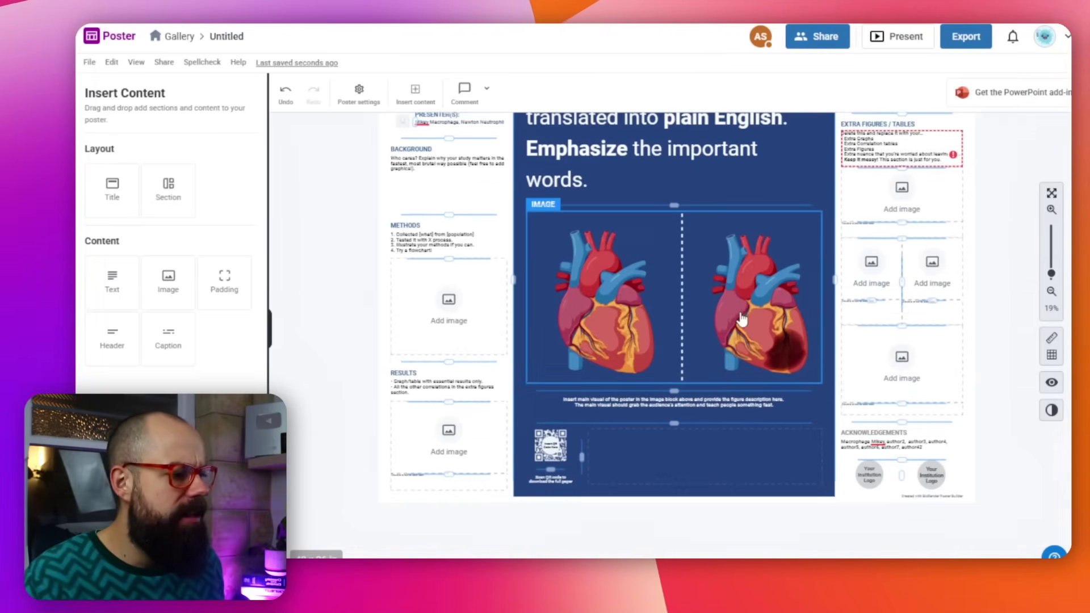
scroll(726, 327, "up", 4)
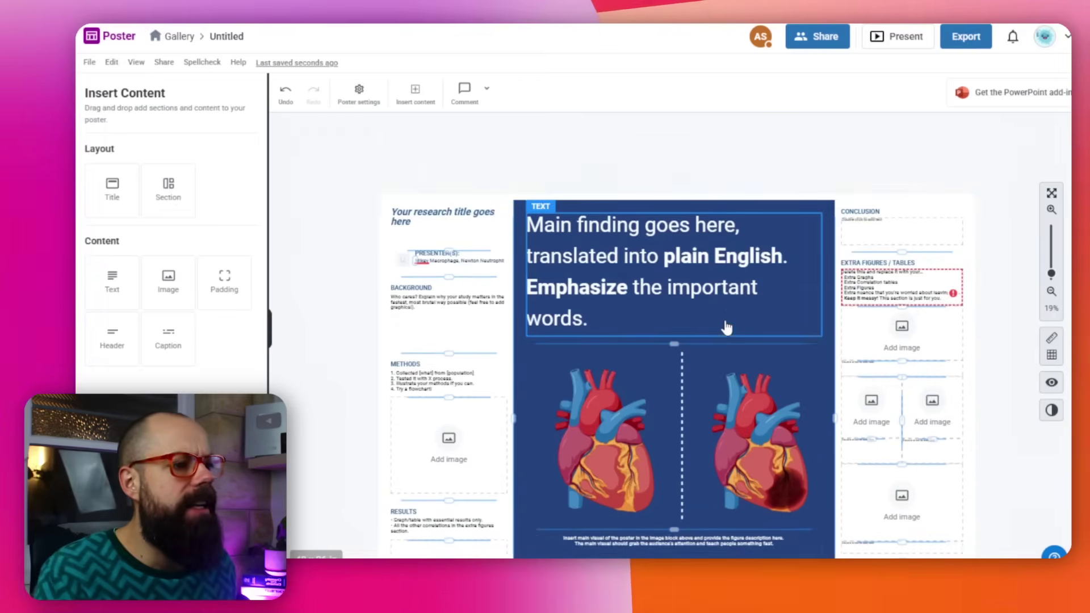
scroll(681, 310, "down", 2)
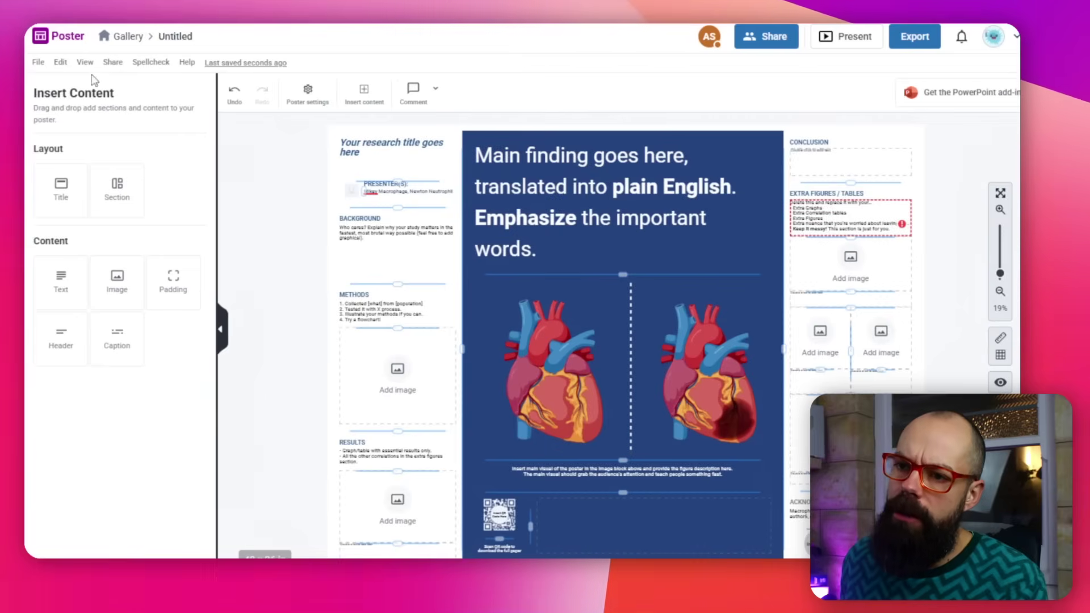
left_click(105, 286)
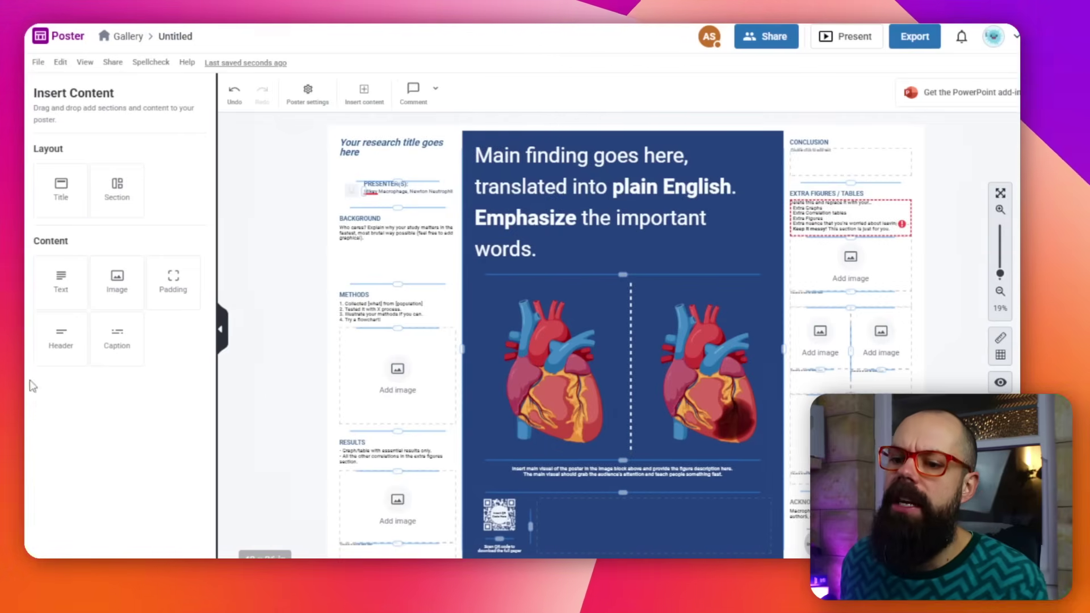
left_click(61, 188)
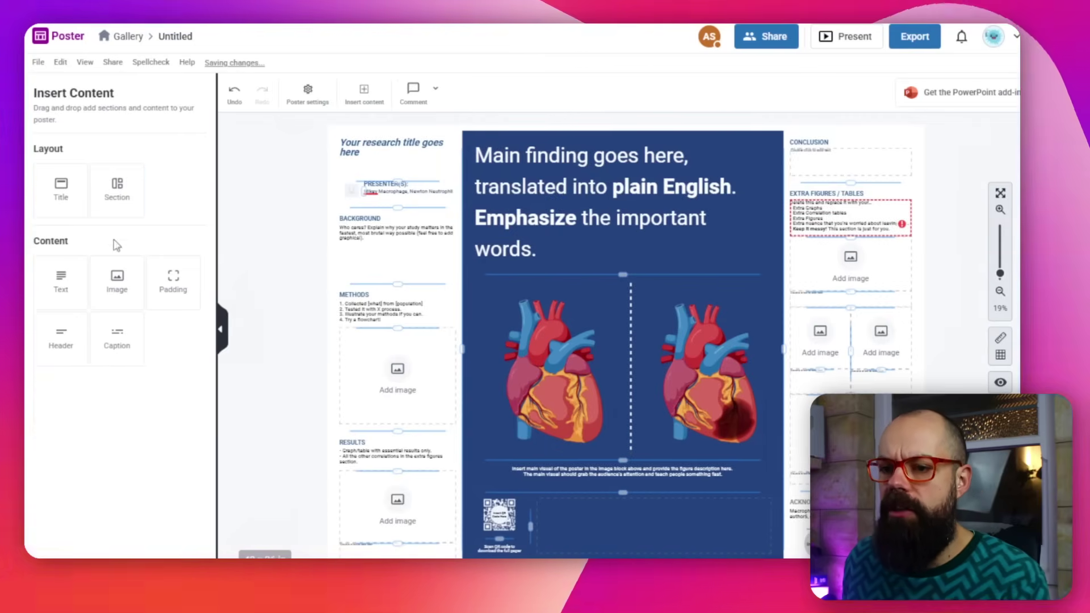
left_click(68, 293)
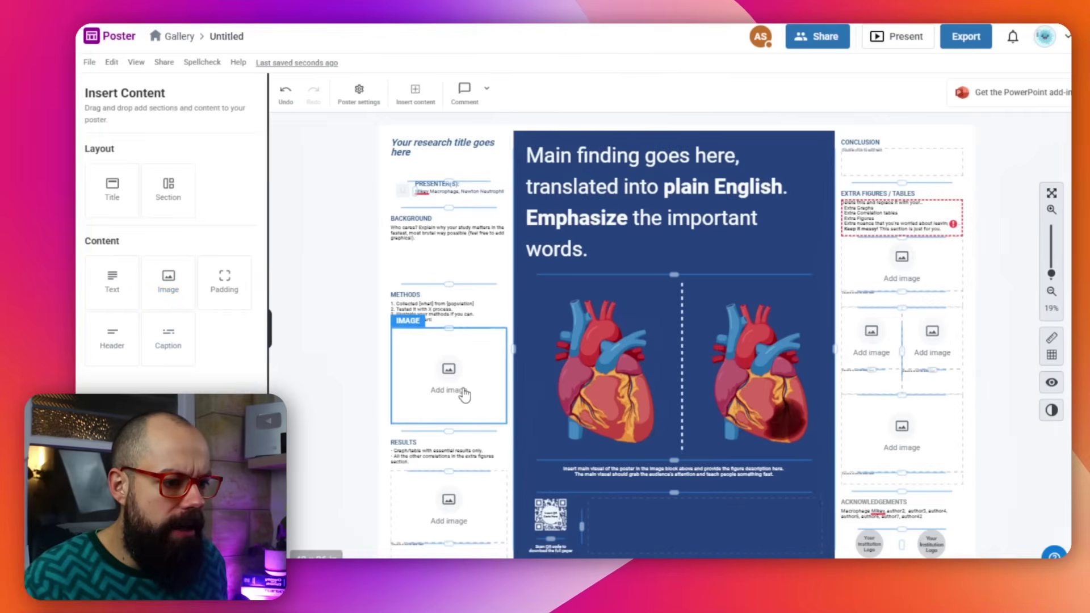
Replace the image block in the Methods section with a new one below the text and open its image picker.
left_click_drag(464, 394, 462, 397)
key("Delete")
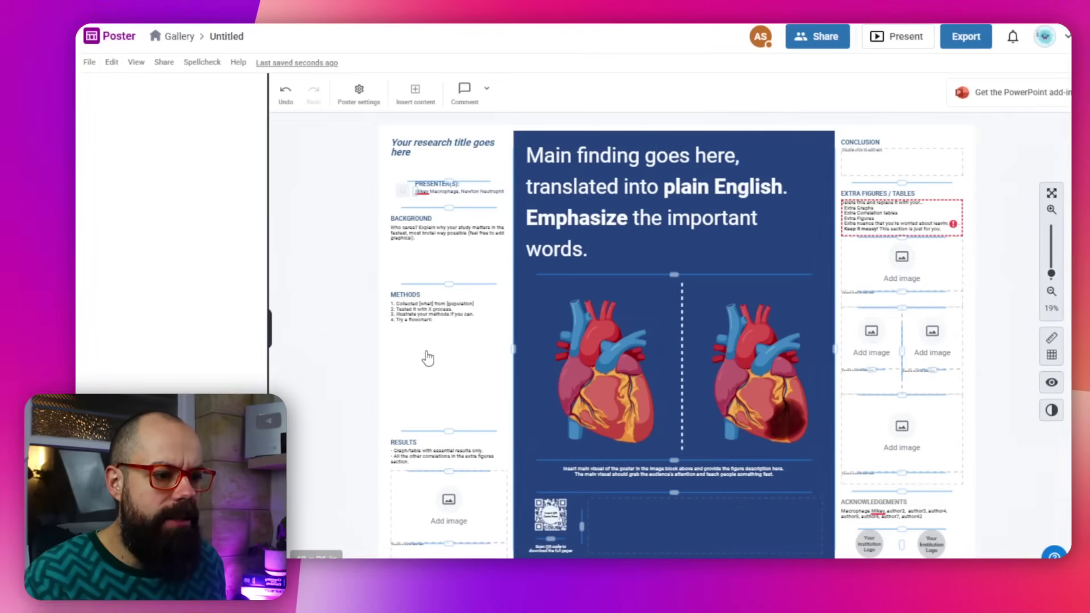
left_click(428, 359)
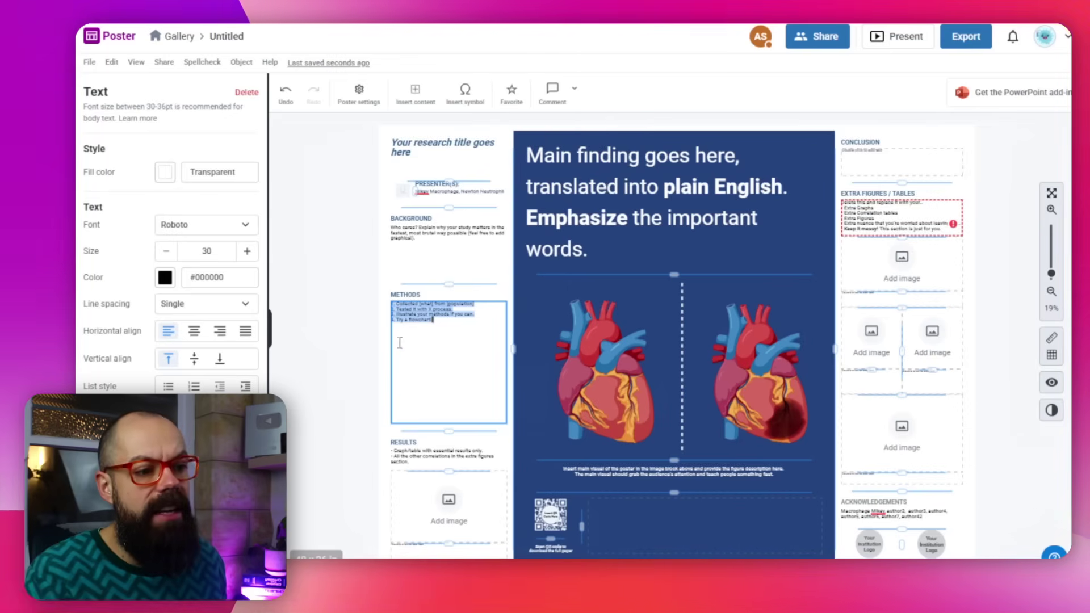
left_click(414, 105)
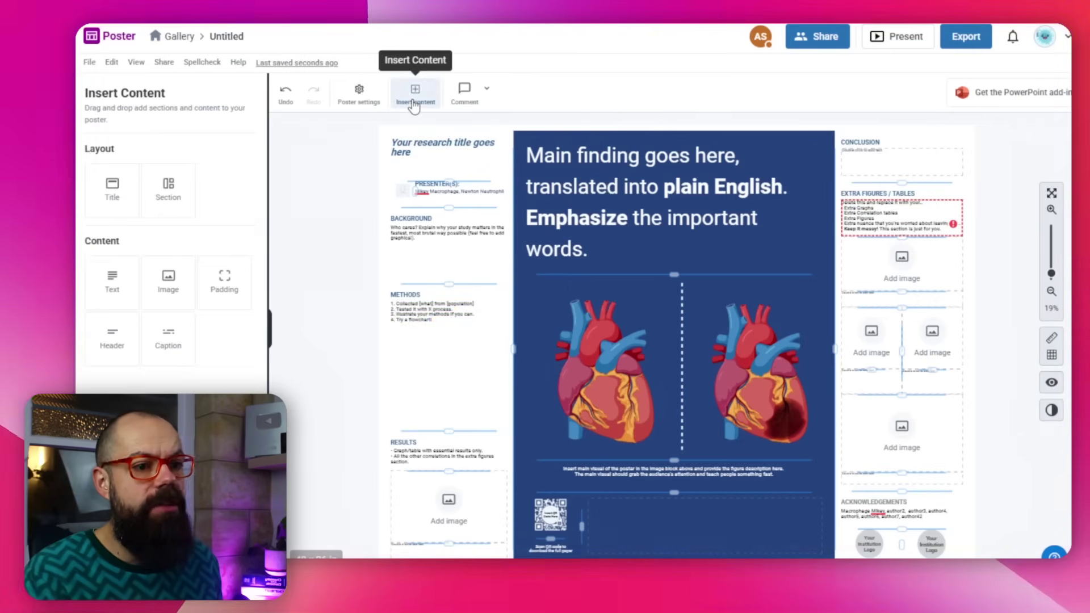
left_click_drag(172, 286, 449, 381)
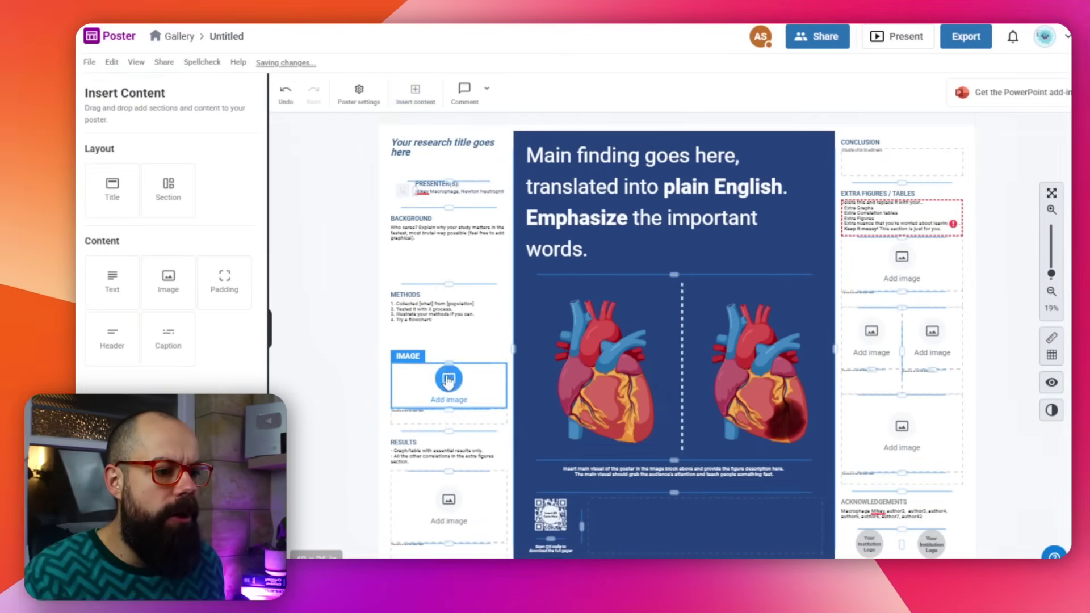
left_click(449, 380)
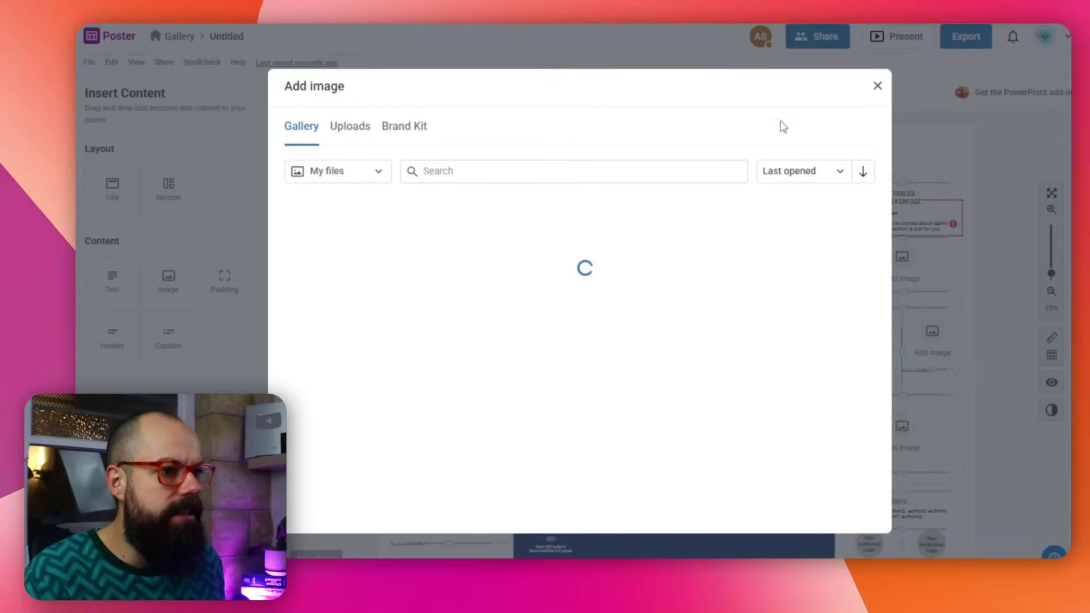
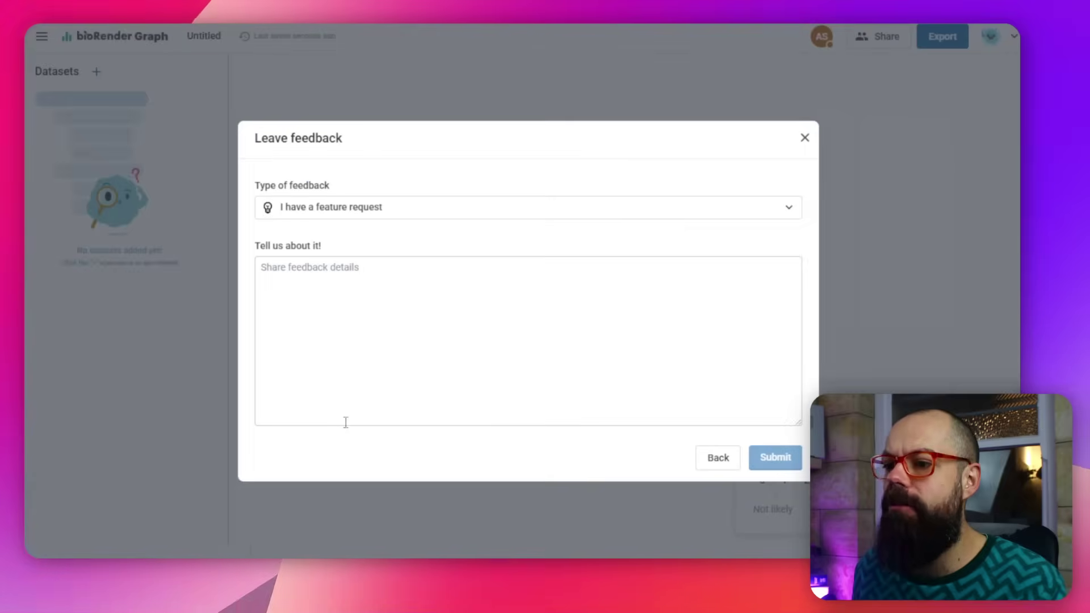
Dismiss the feedback form and create a new graph dataset from the spreadsheet fake_scientific_data.csv.
left_click(805, 138)
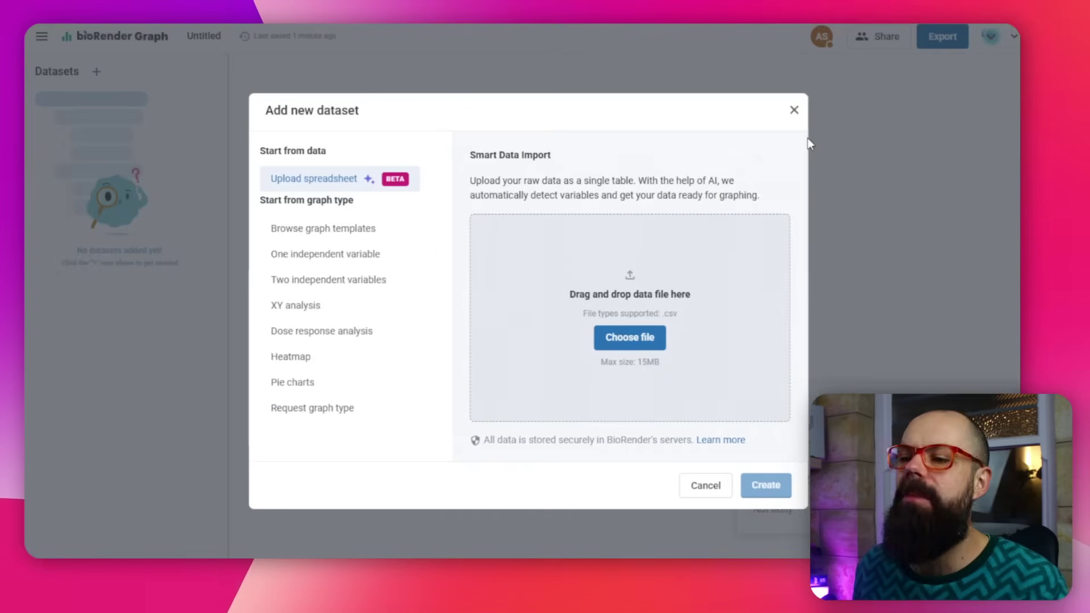
left_click(645, 344)
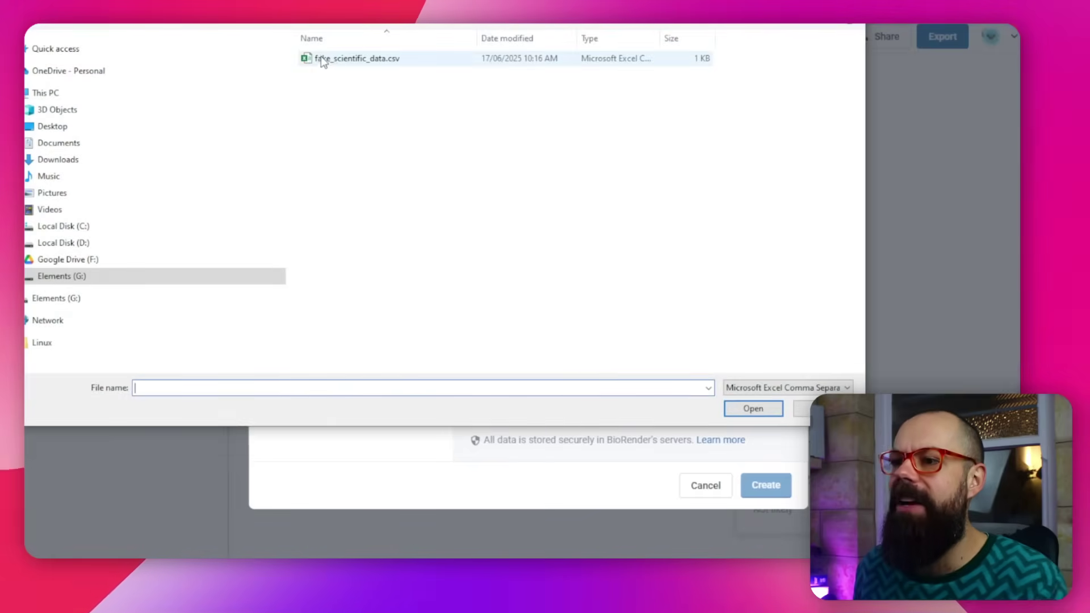
left_click(361, 61)
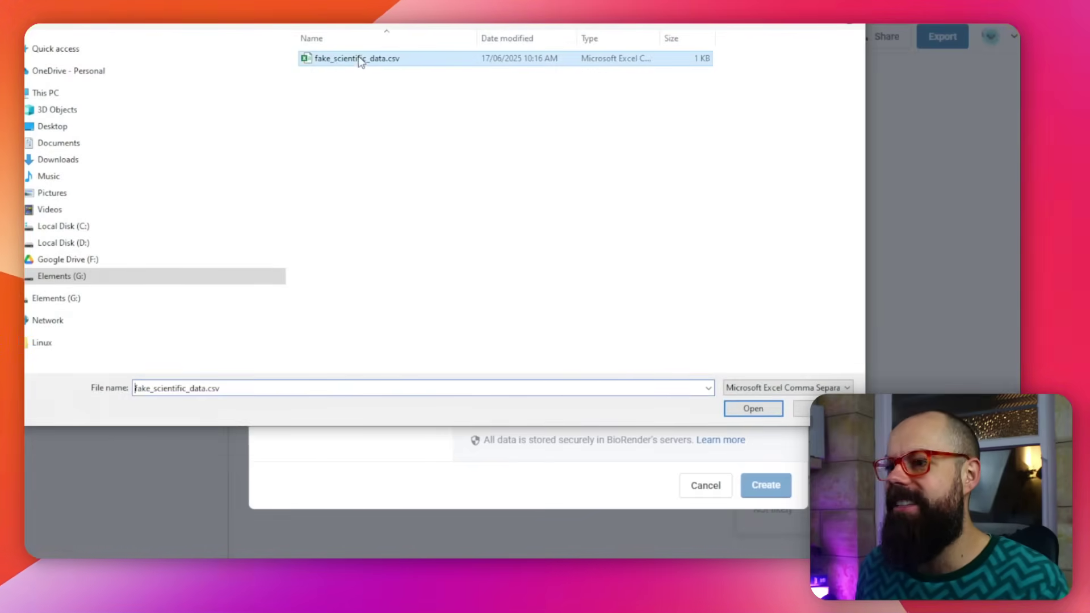
left_click(755, 408)
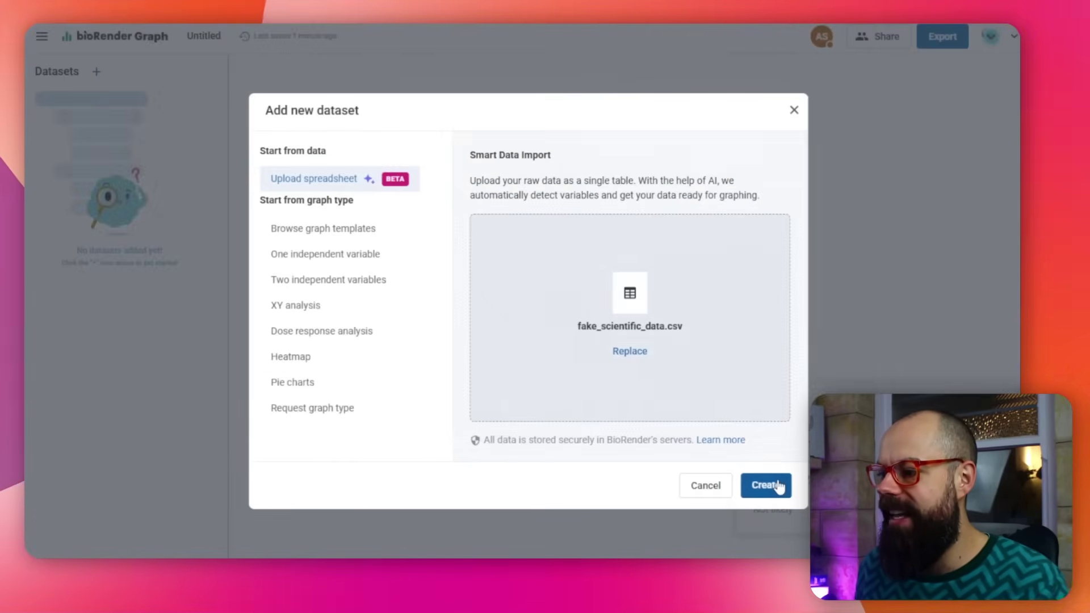
left_click(779, 486)
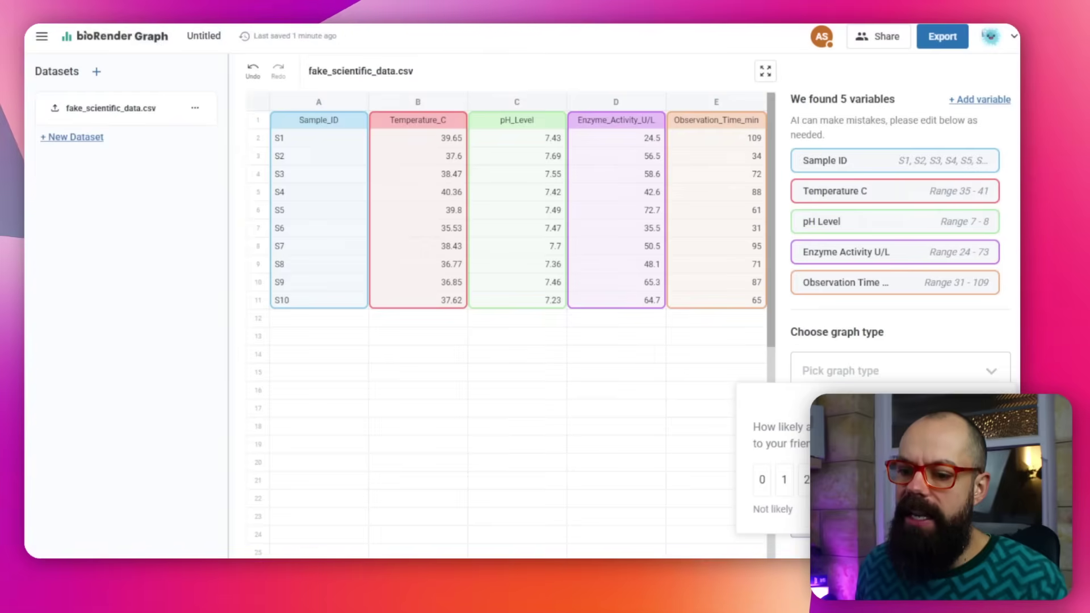
Switch to Excel to review the headings, sample IDs and measurements in fake_scientific_data.csv, and close the workbook.
key("alt+Tab")
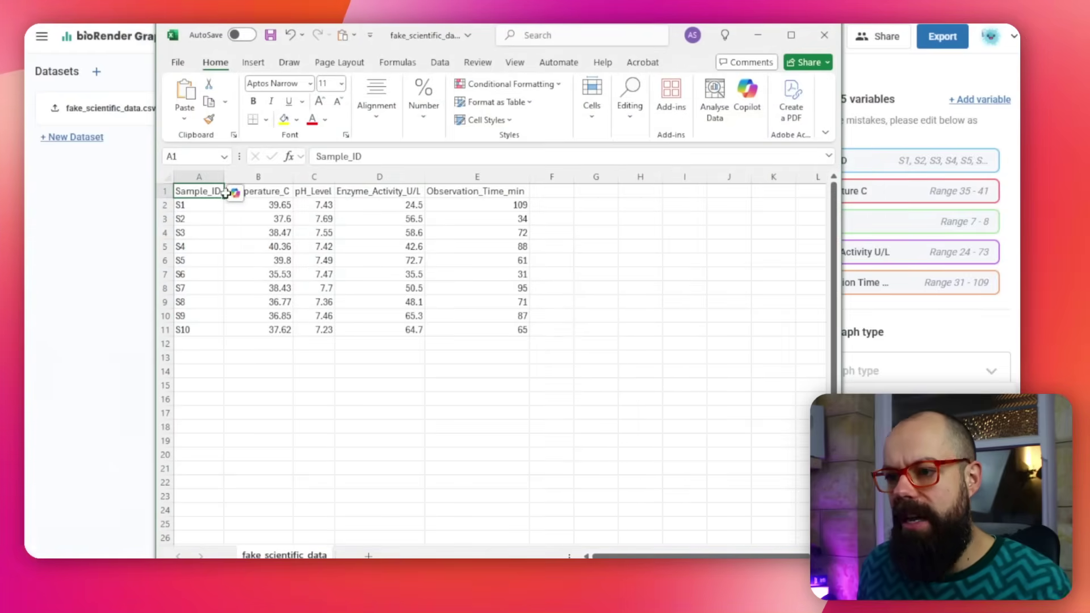
left_click(267, 192)
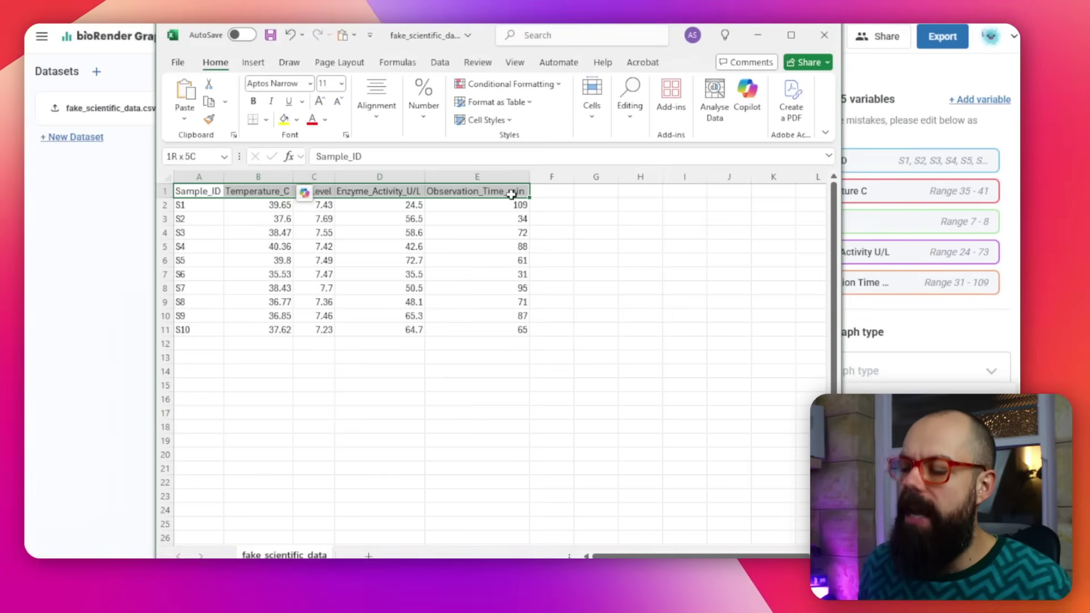
left_click_drag(205, 192, 208, 330)
left_click_drag(258, 212, 522, 336)
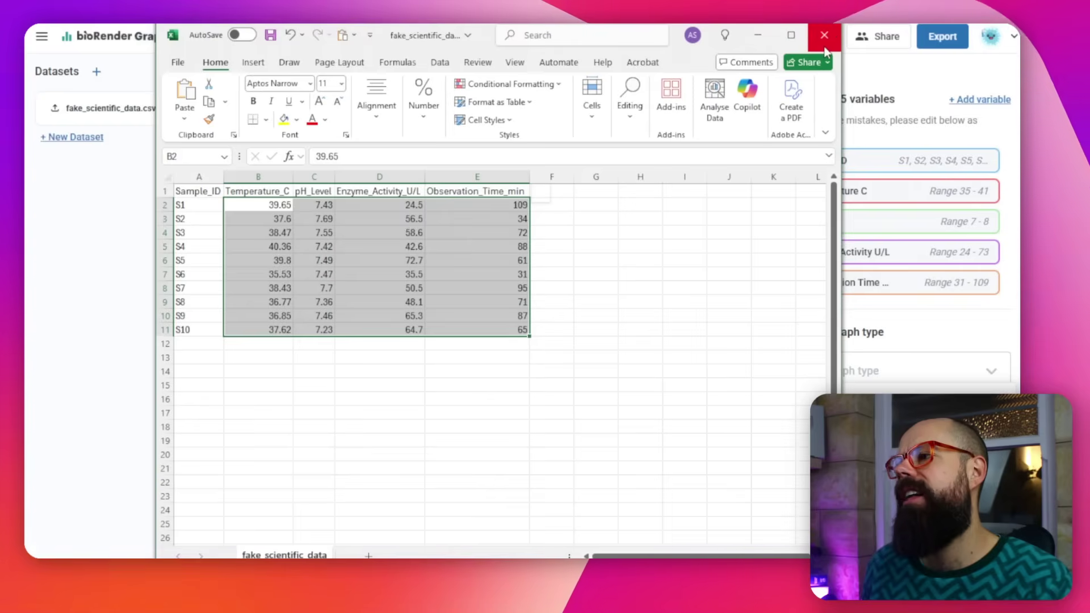
left_click(824, 35)
left_click(573, 415)
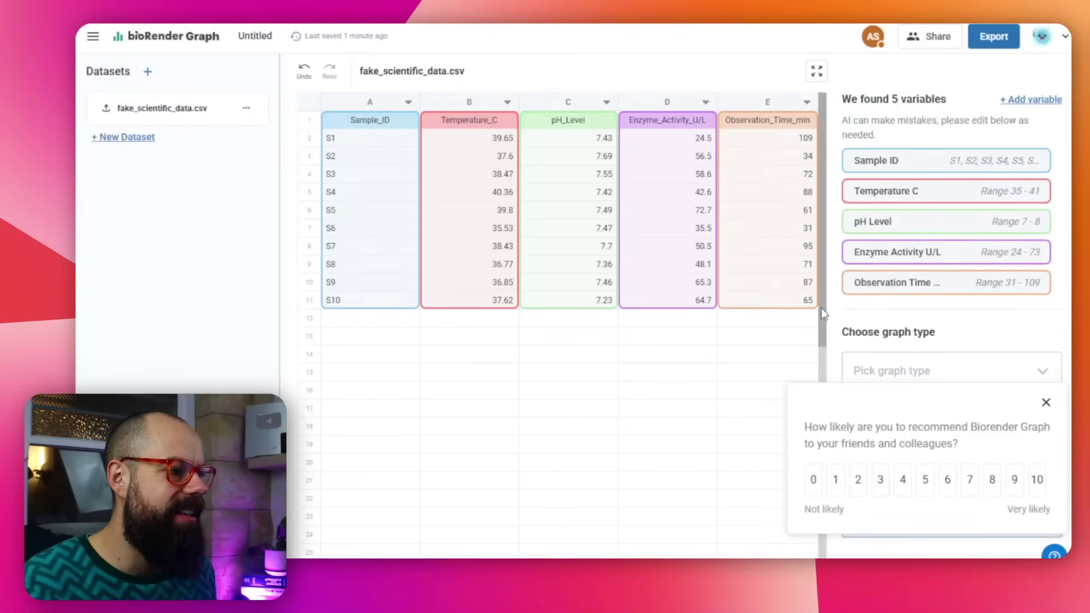
Dismiss the recommendation survey and choose Column Chart as the graph type for the dataset.
scroll(821, 308, "down", 3)
scroll(820, 209, "up", 3)
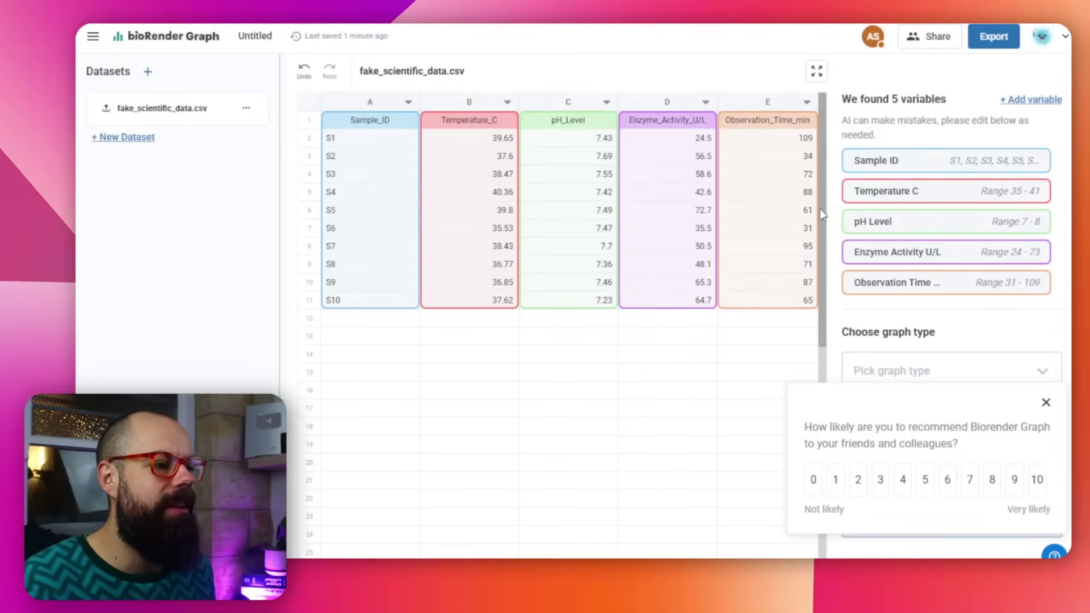
left_click(1045, 403)
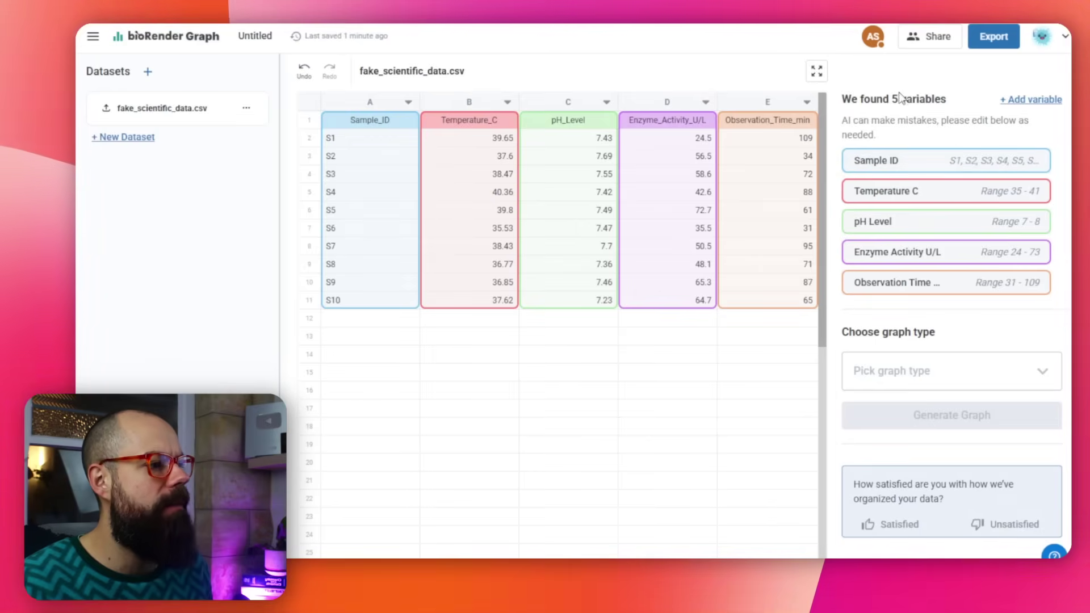
left_click(926, 372)
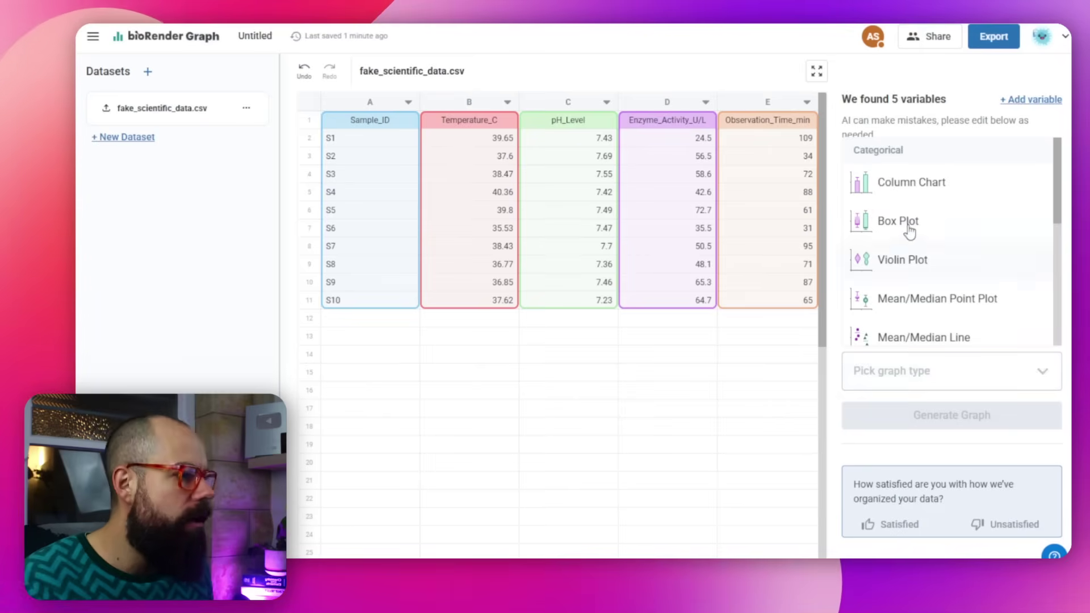
left_click(911, 193)
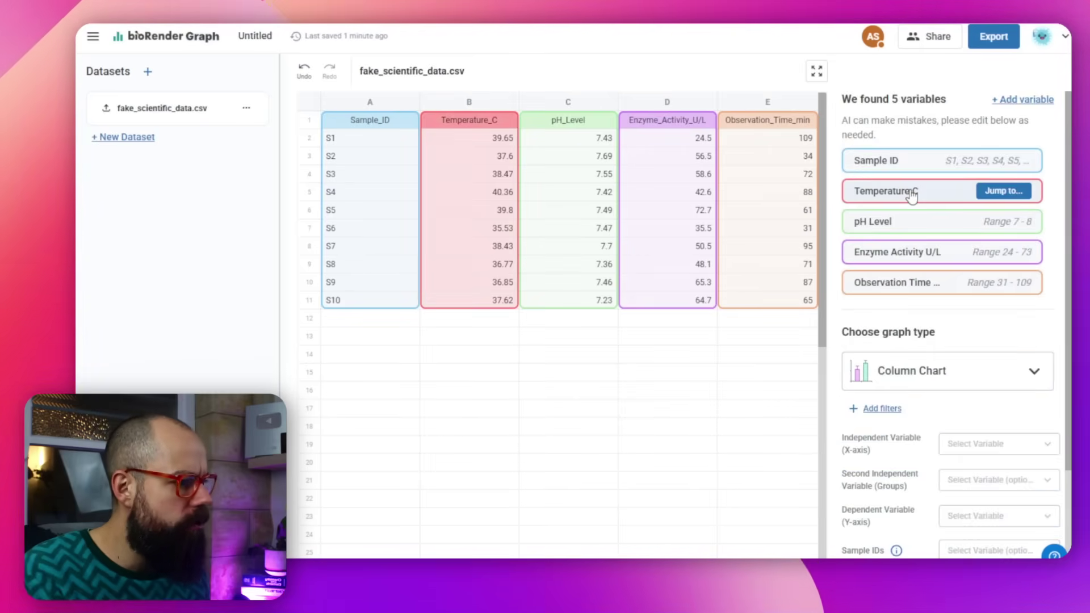
Assign Sample ID to the column chart's X-axis and Enzyme Activity U/L to its Y-axis, leaving the second independent variable empty.
scroll(892, 410, "down", 3)
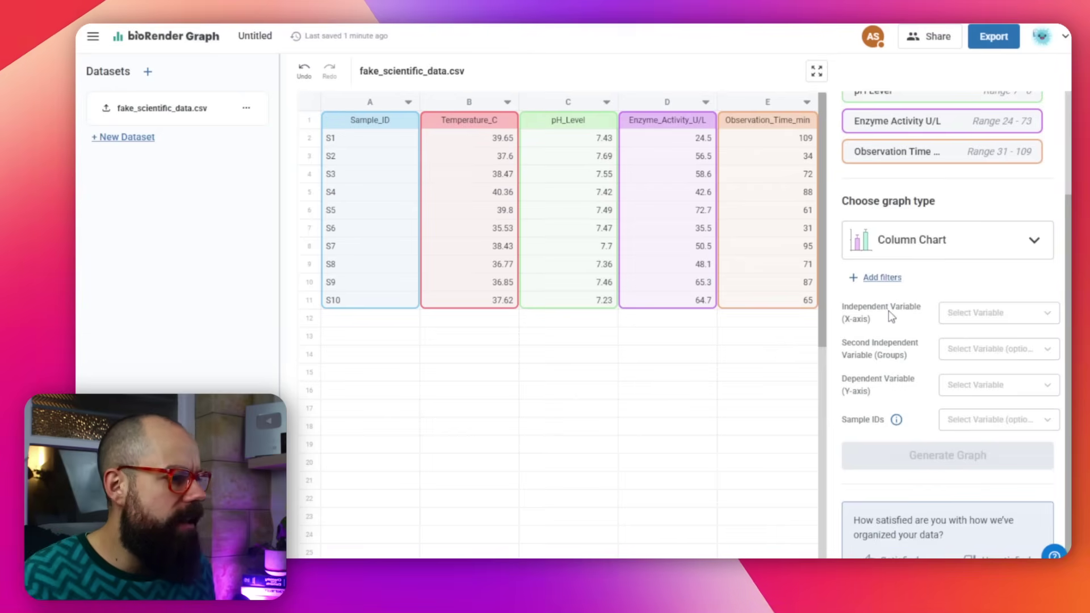
left_click(972, 314)
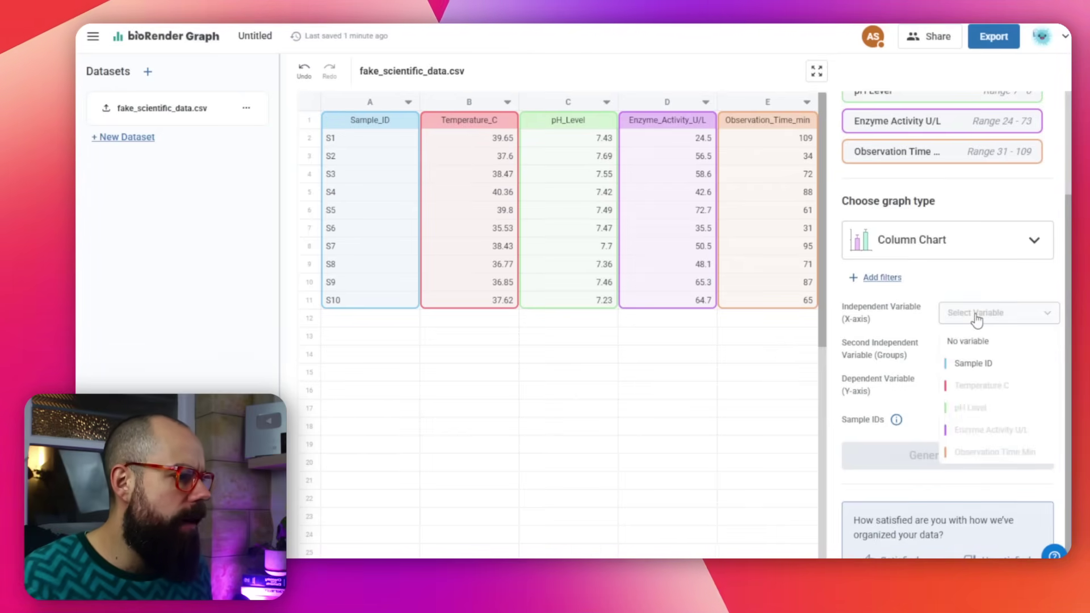
left_click(973, 364)
left_click(1008, 351)
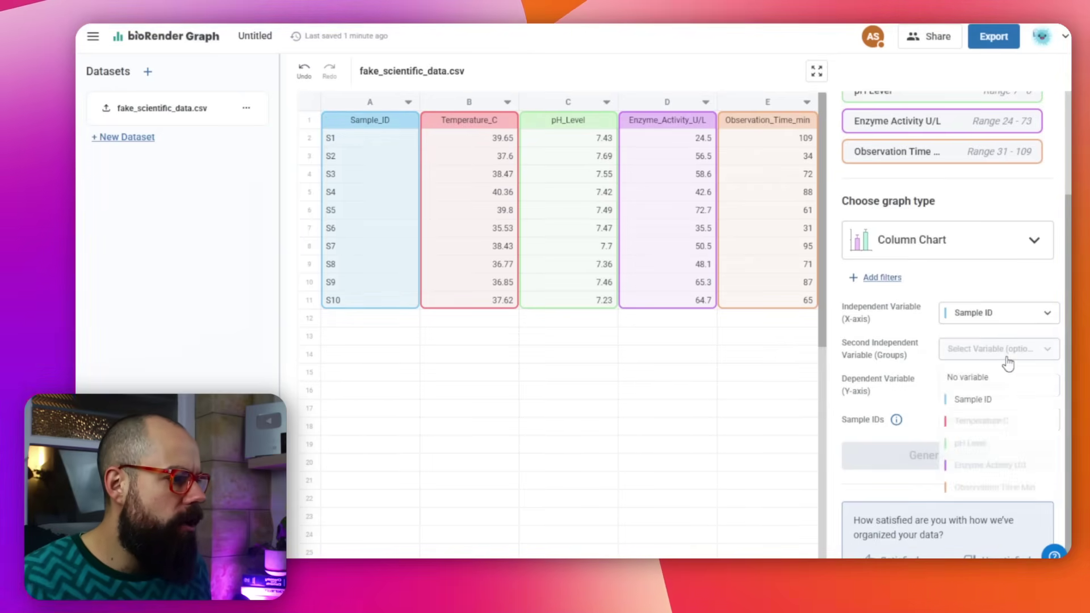
left_click(932, 398)
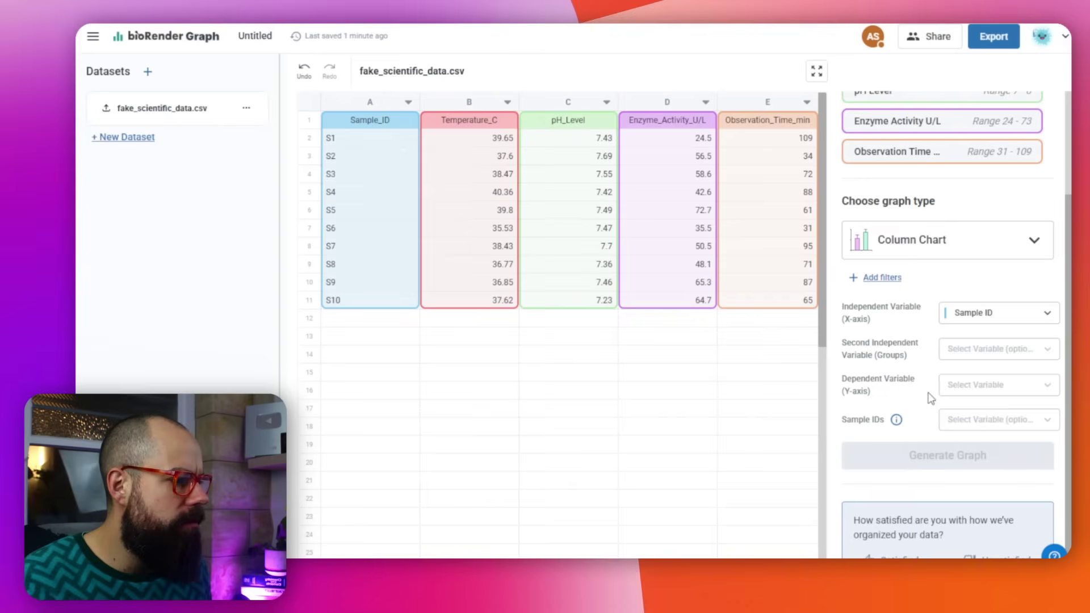
left_click(972, 387)
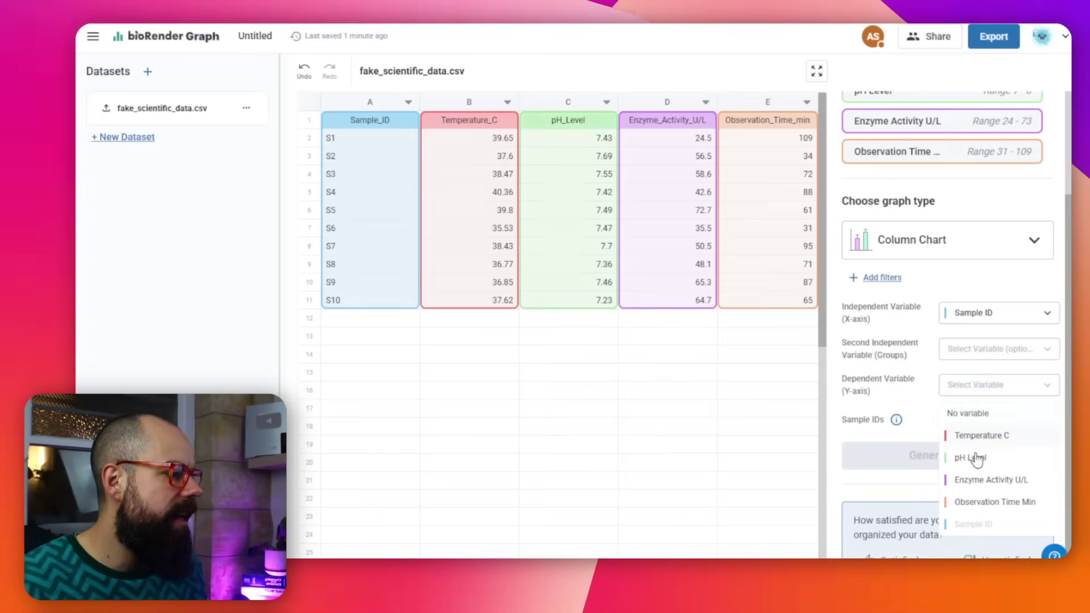
left_click(972, 457)
left_click(986, 384)
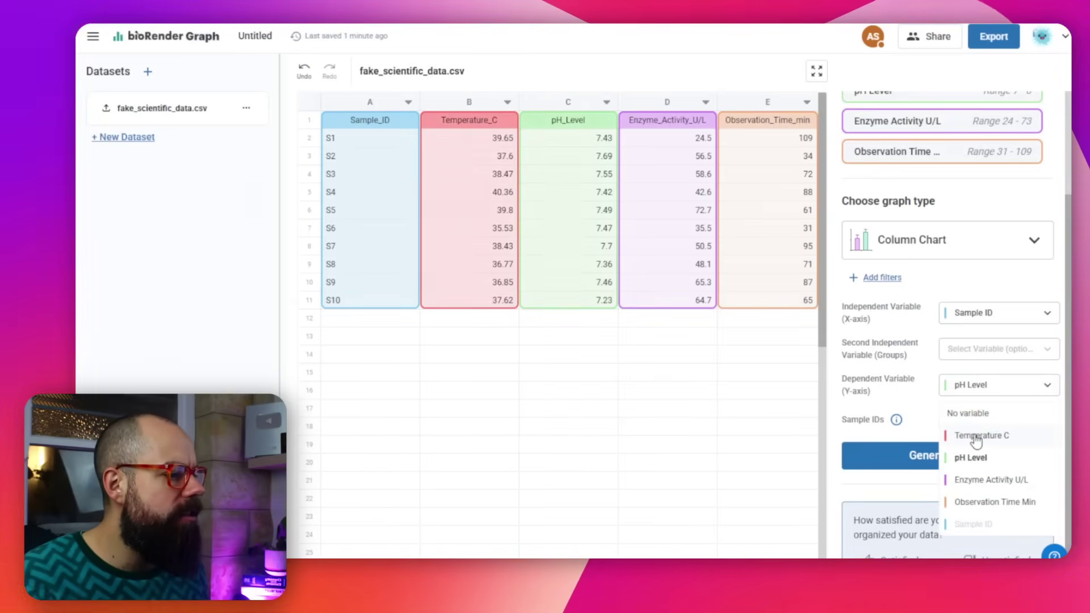
left_click(984, 480)
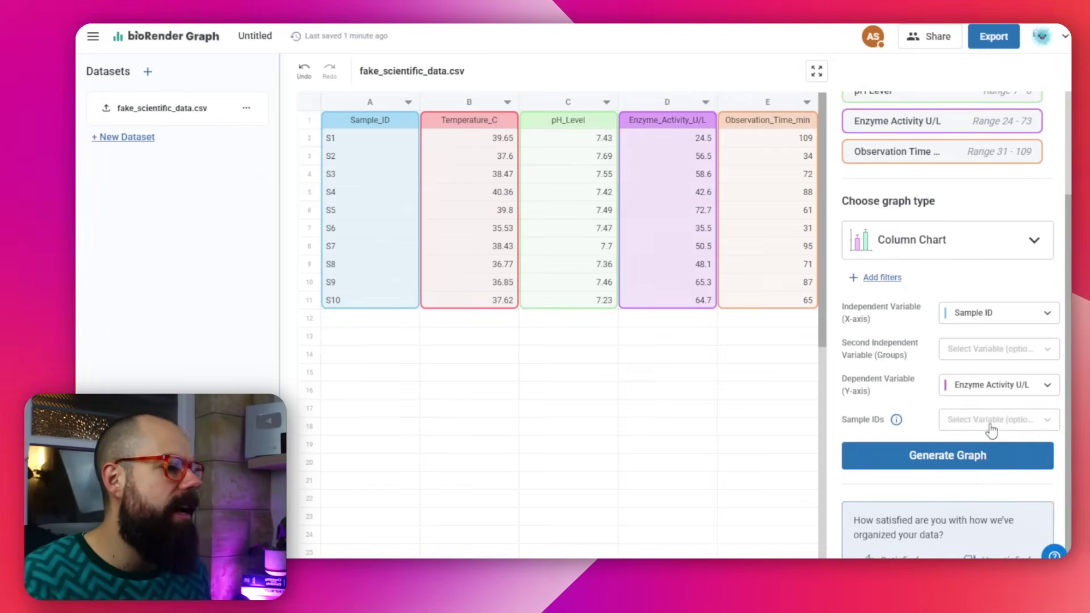
Set the Sample IDs variable to Sample ID and generate the column chart.
left_click(987, 421)
left_click(981, 480)
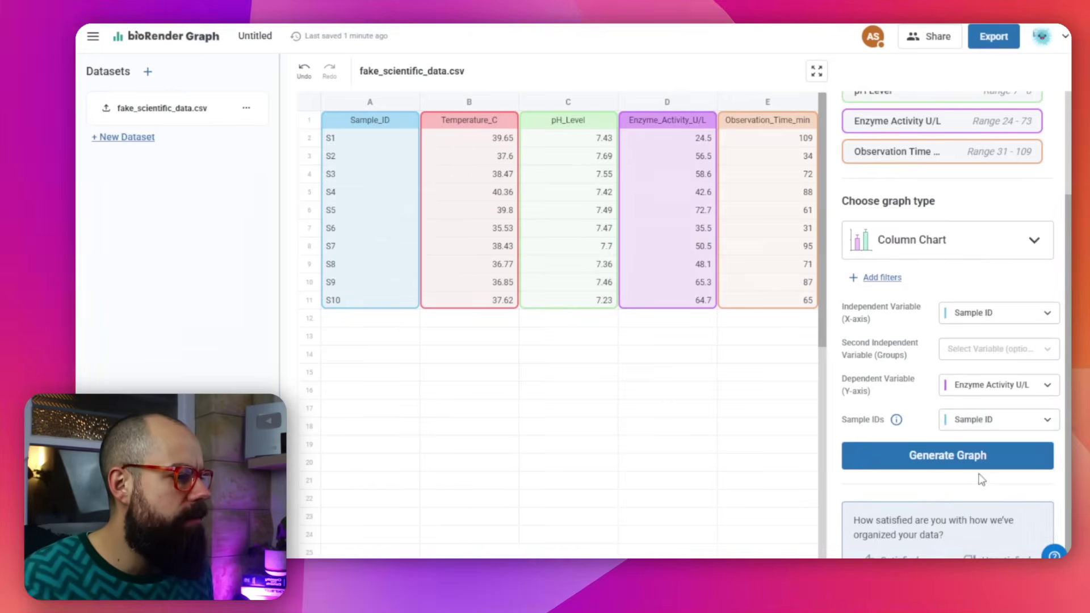
left_click(953, 457)
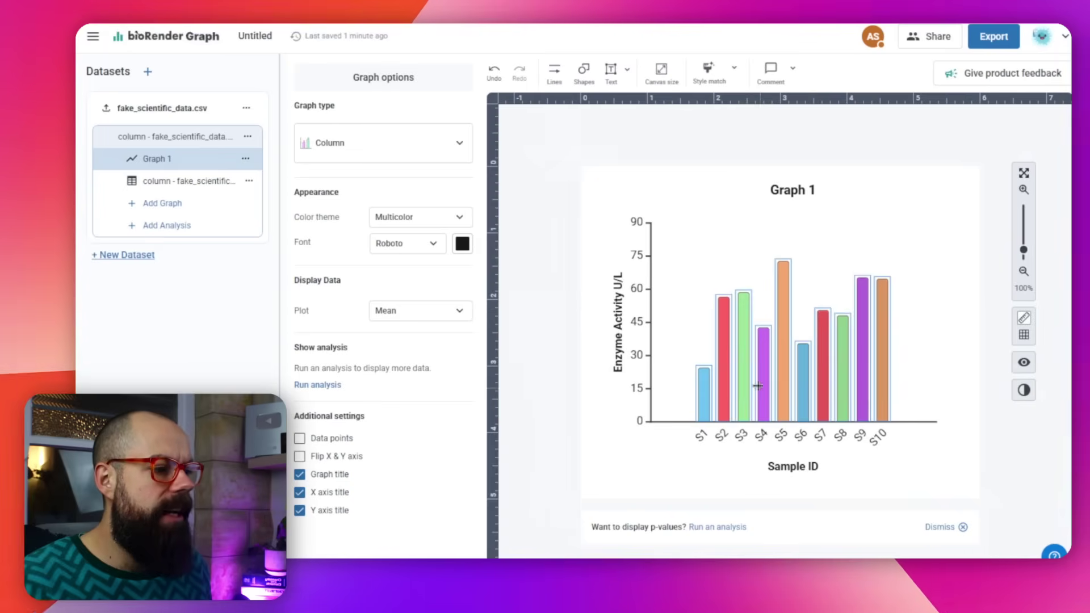
Try a thinner line for the chart's Y axis and set its thickness back to 2.
left_click(634, 290)
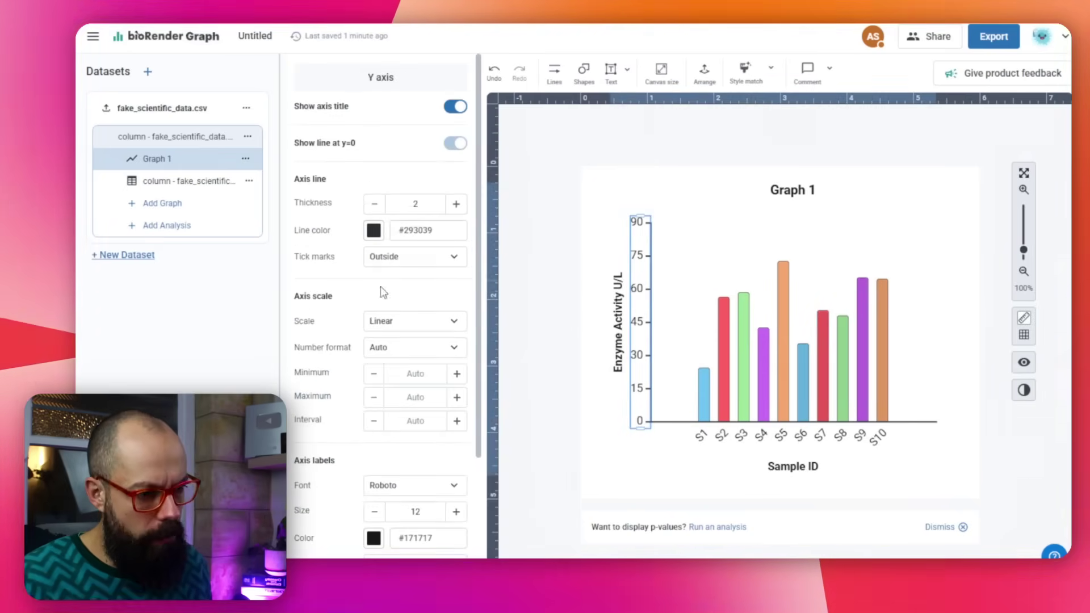
left_click(374, 203)
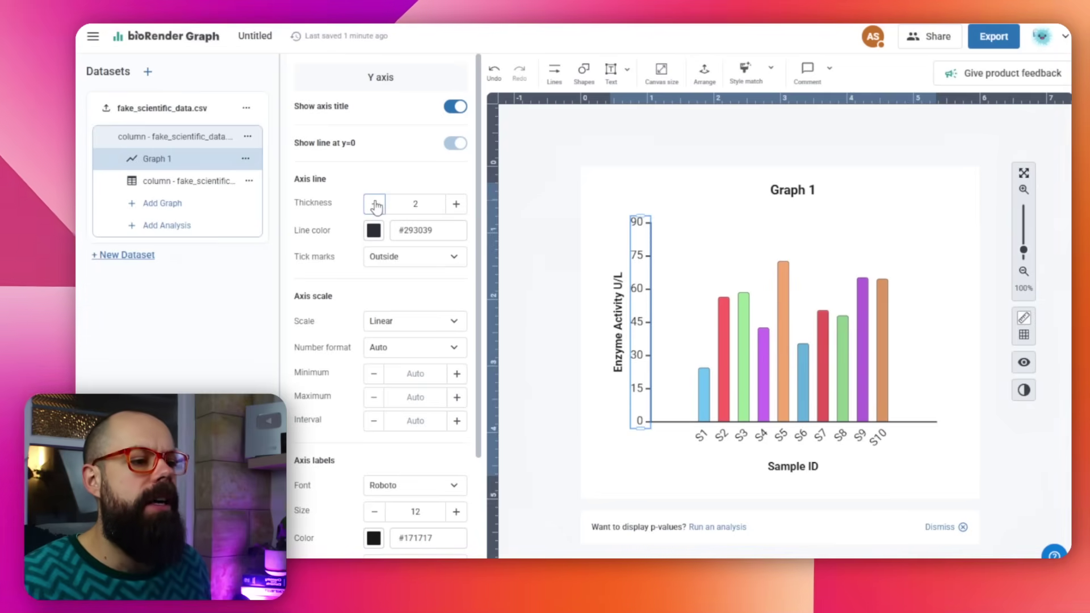
left_click(456, 204)
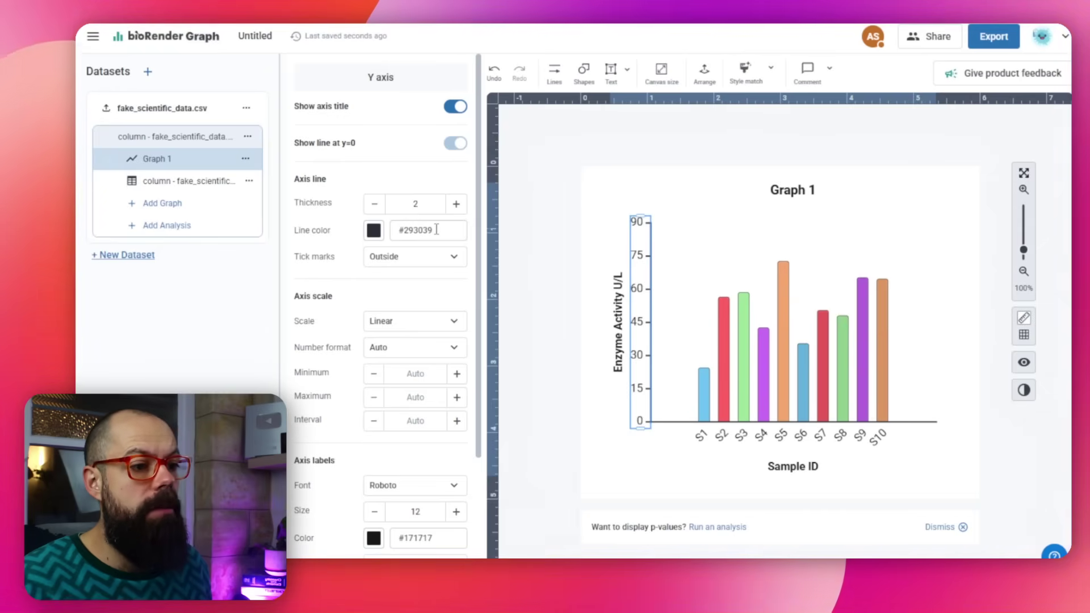
Try the Decimals number format on the Y-axis scale and return it to Auto.
scroll(423, 282, "down", 2)
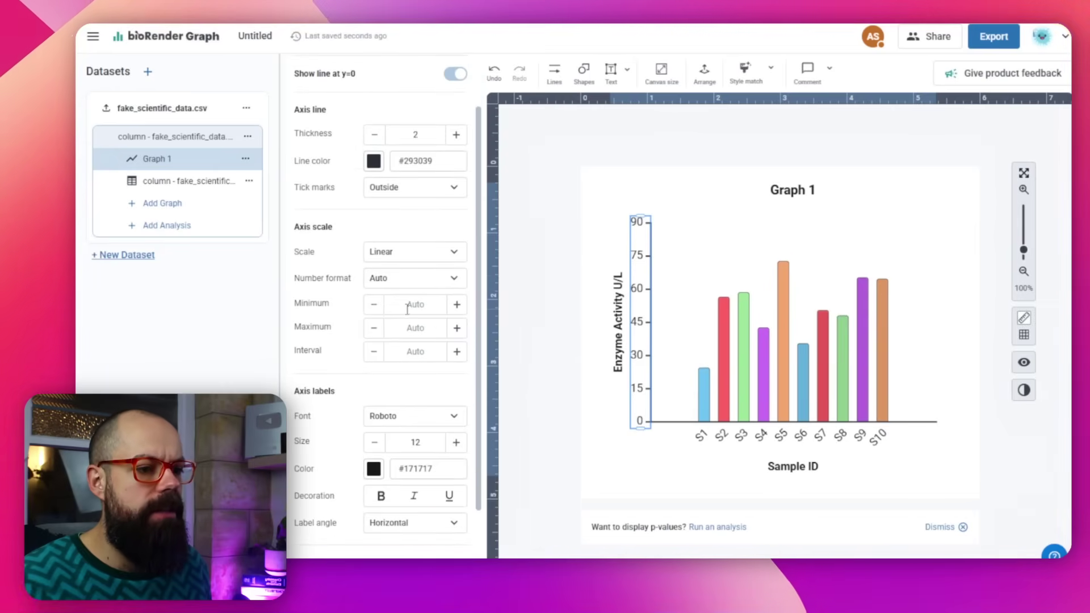
left_click(410, 285)
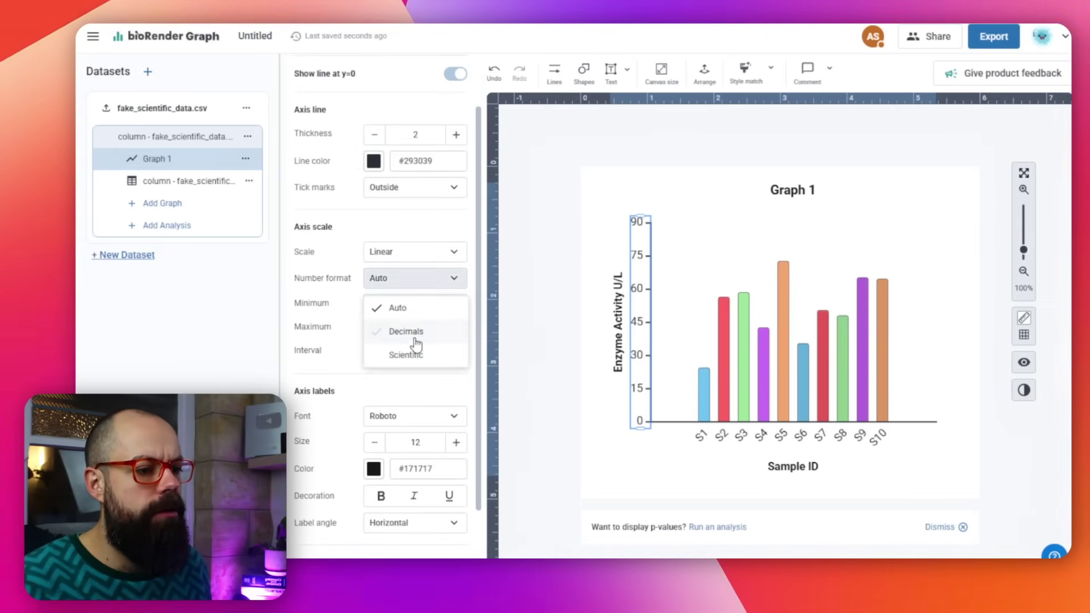
left_click(415, 333)
left_click(415, 279)
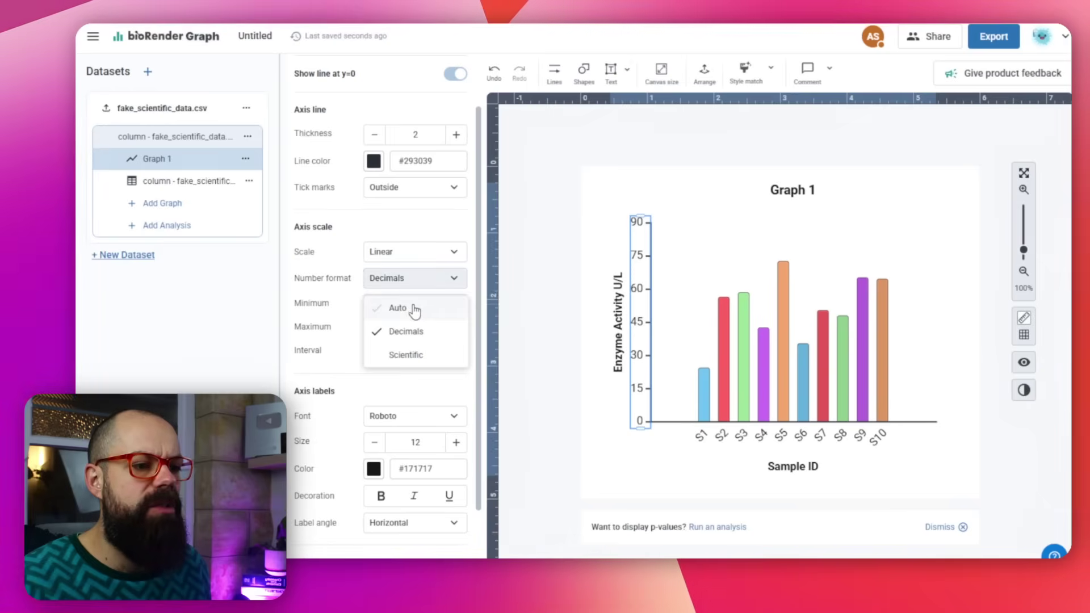
left_click(414, 307)
Add dashed grid lines to the chart's Y axis and color them purple #584482.
scroll(408, 263, "down", 2)
scroll(408, 264, "down", 1)
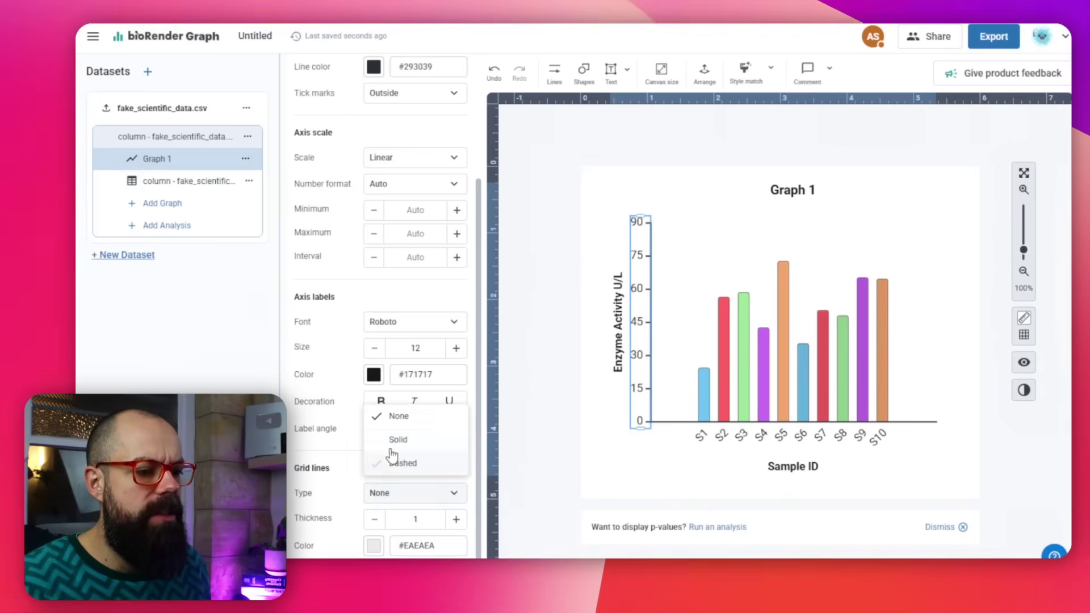
left_click(396, 440)
left_click(409, 491)
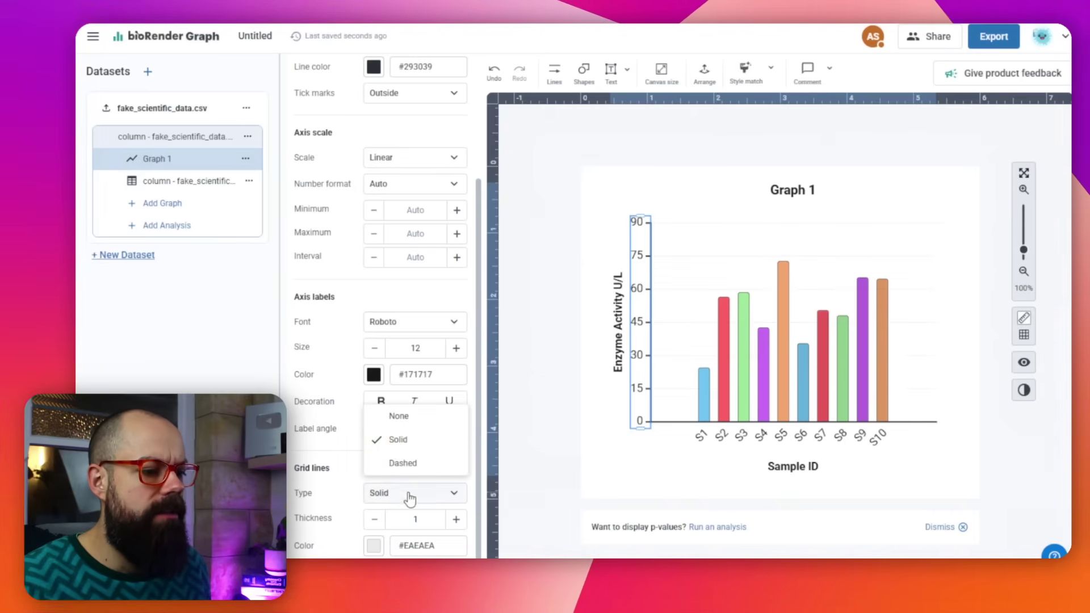
left_click(373, 546)
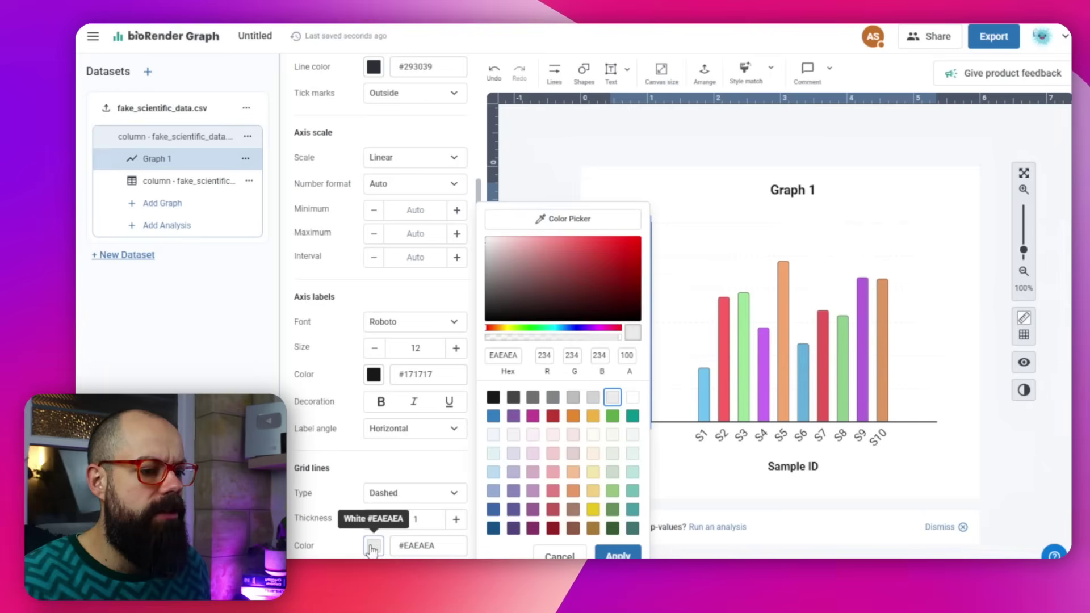
left_click(520, 534)
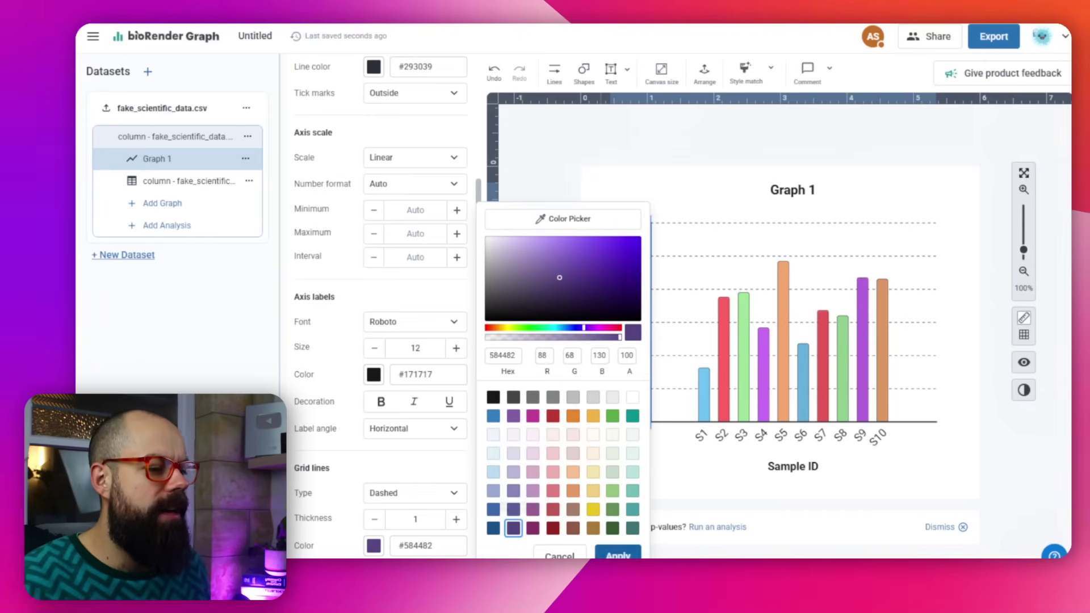
left_click(616, 555)
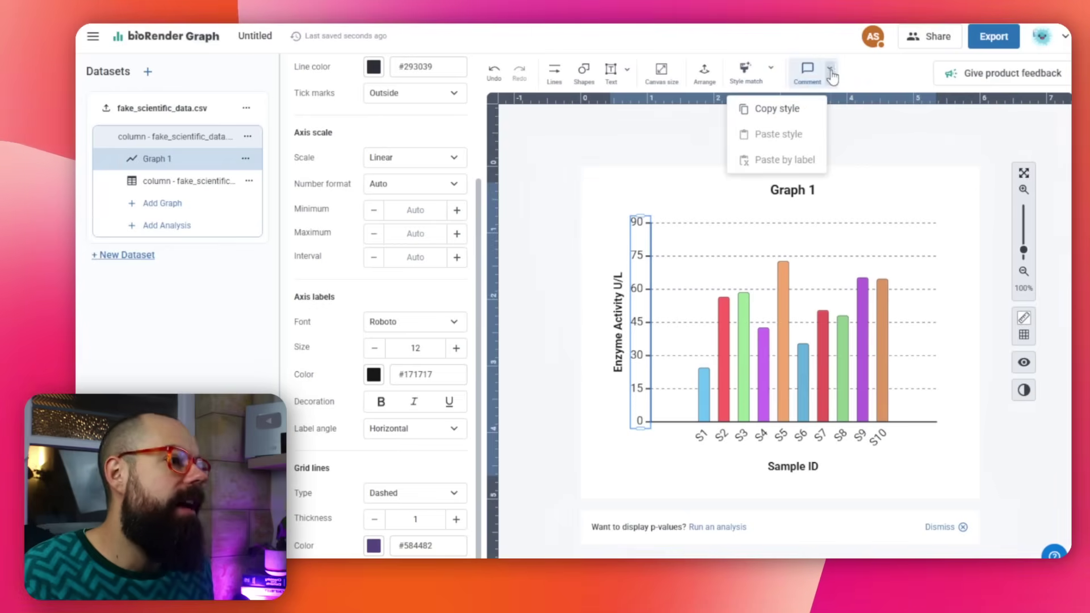
left_click(879, 150)
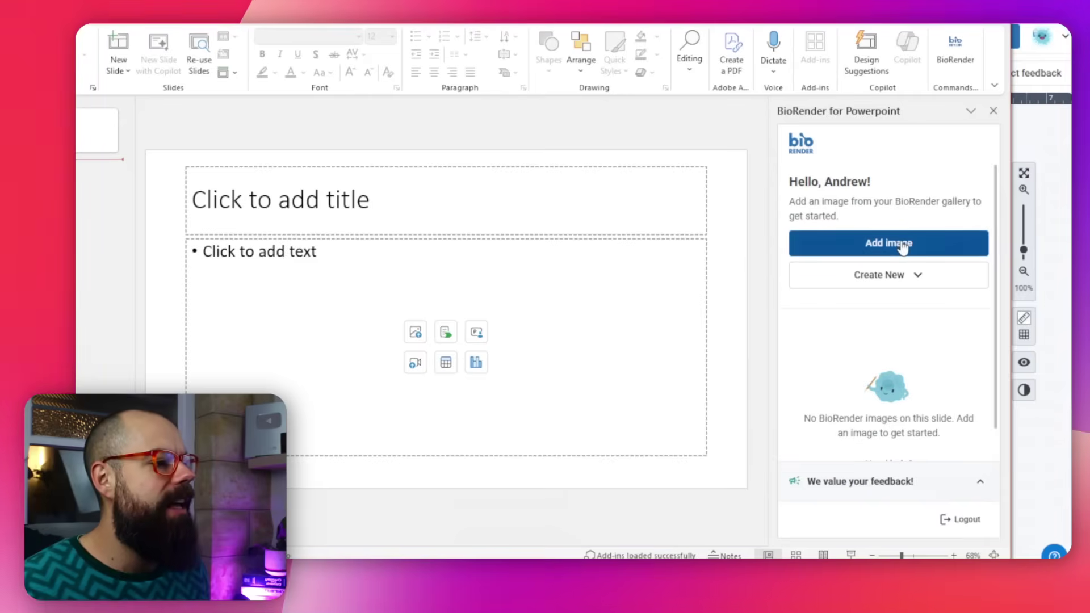
In PowerPoint, try to add the untitled illustration with the hexagon and ring from the BioRender gallery.
left_click(903, 245)
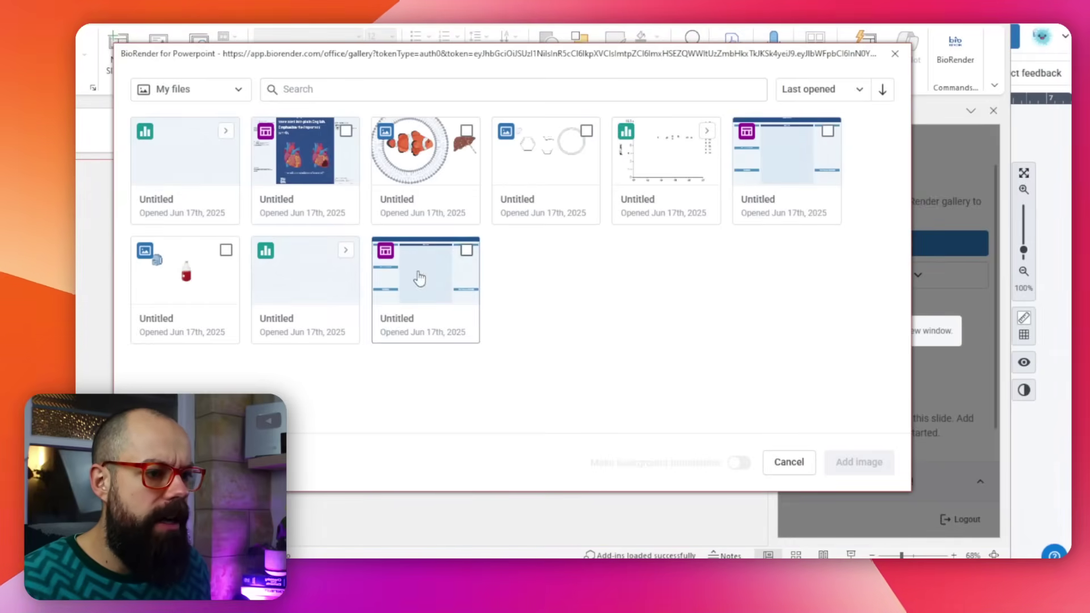
left_click(548, 187)
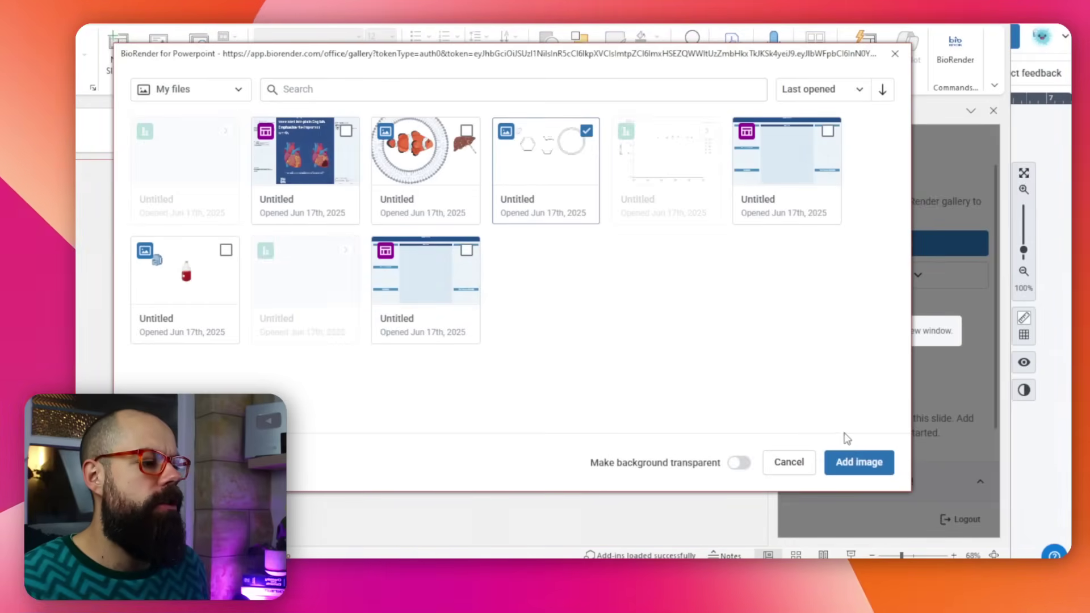
left_click(859, 461)
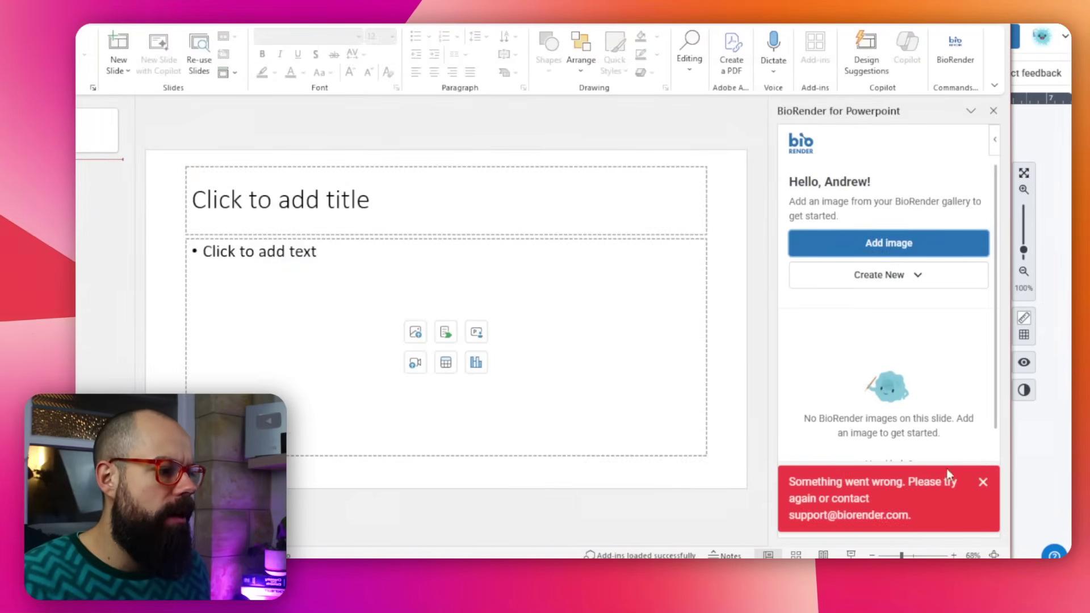
Dismiss the add-in's notice, reopen the BioRender image gallery and pick the untitled poster with the two hearts.
left_click(983, 482)
left_click(916, 243)
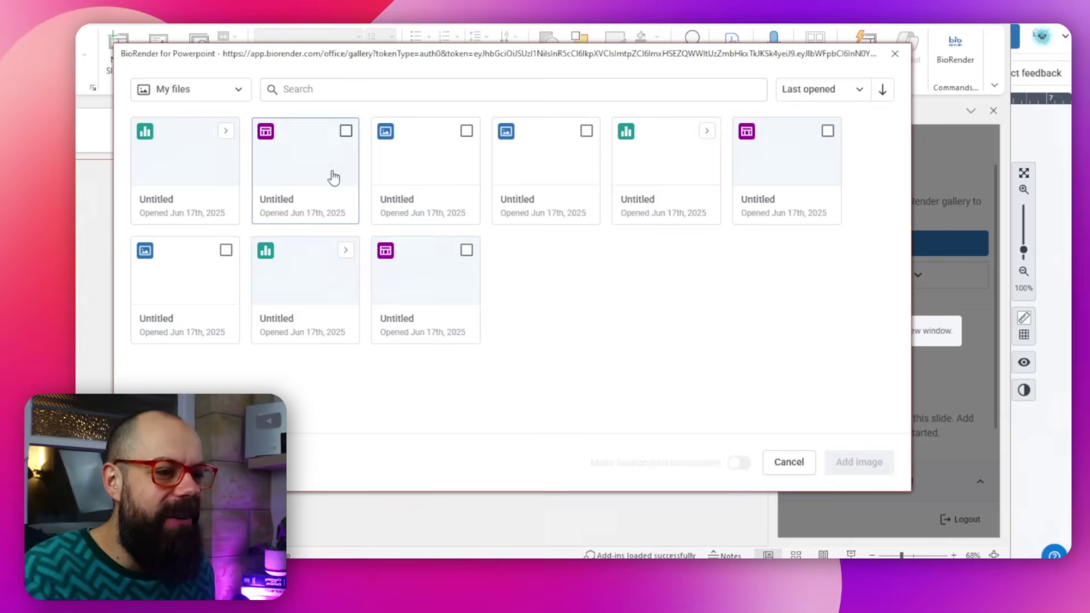
left_click(333, 176)
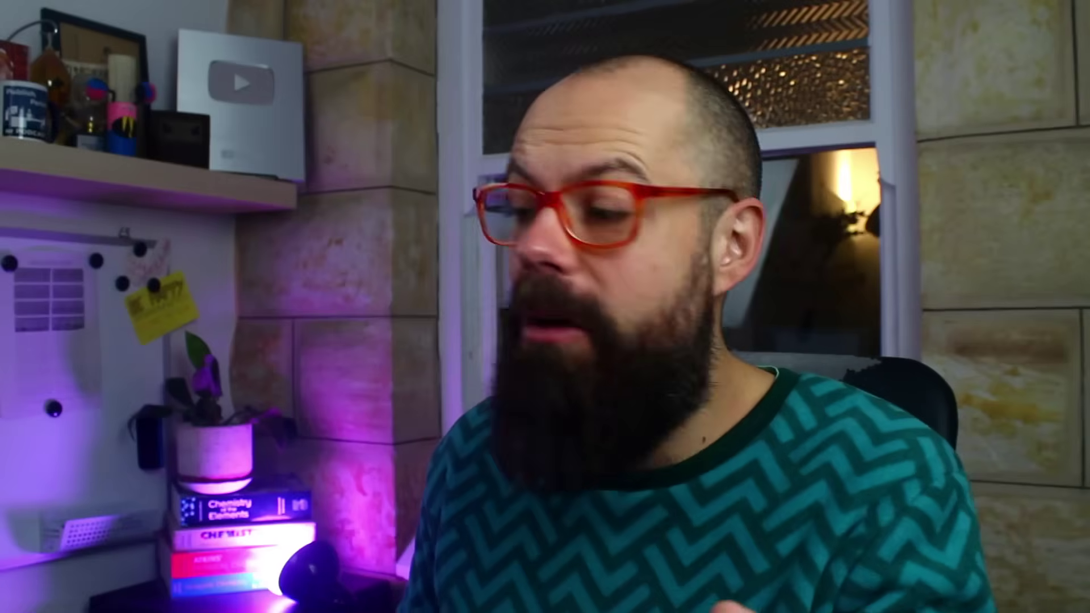
Switch back to BioRender Graph, leave the column chart for the file gallery and dismiss the email verification notice.
left_click(865, 274)
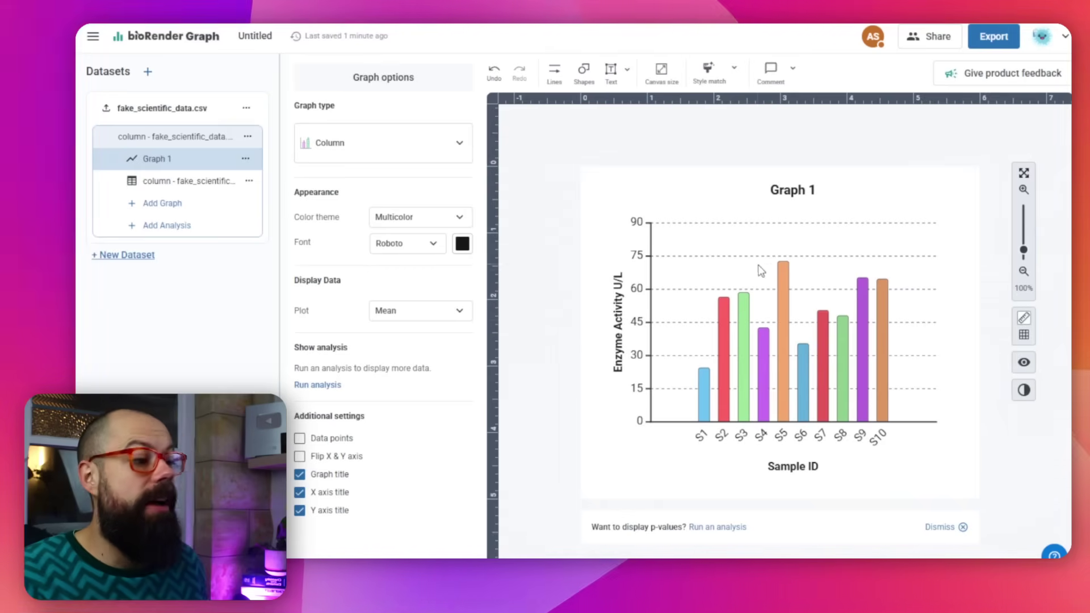
left_click(94, 37)
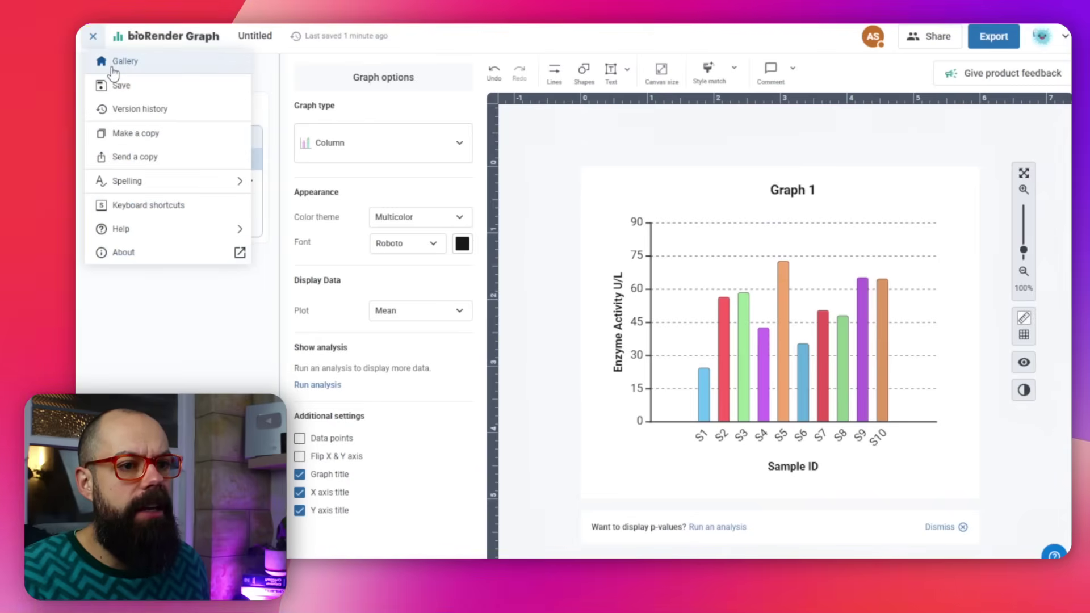
left_click(117, 61)
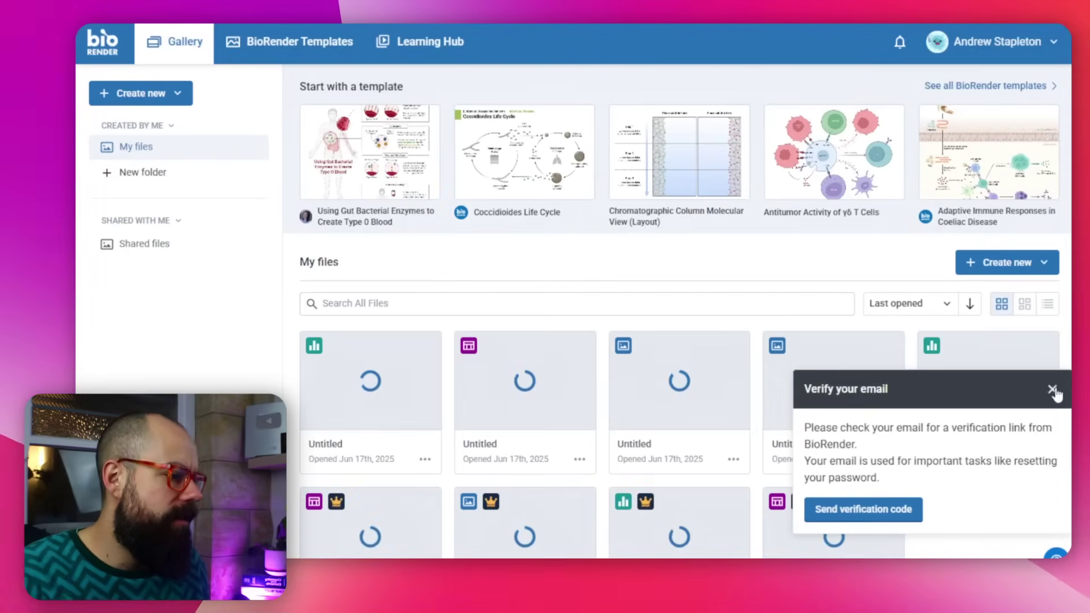
left_click(1052, 389)
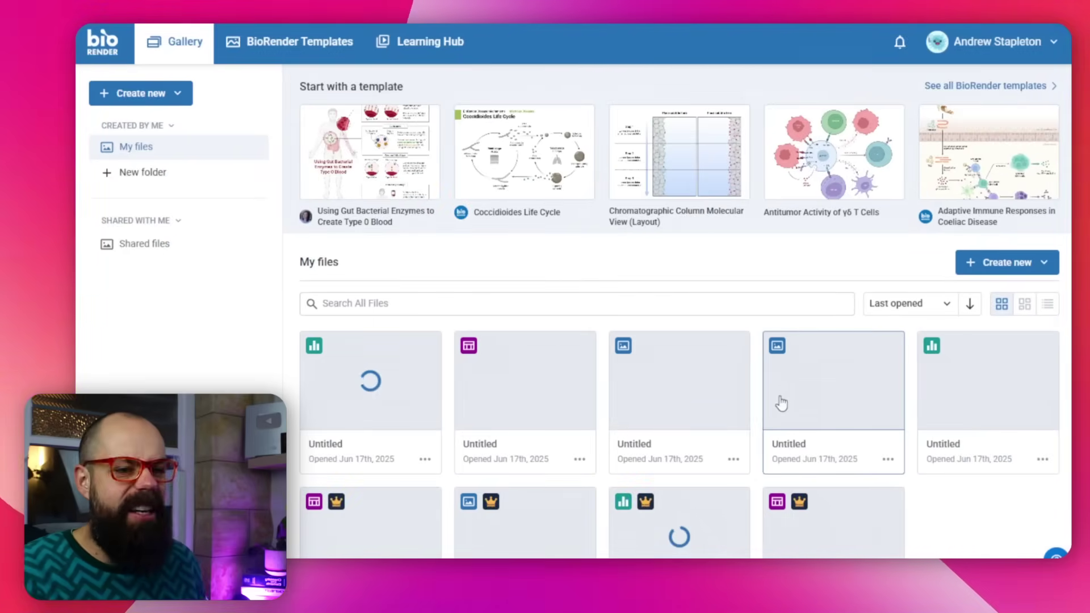
Look through the saved files and open the untitled illustration with the clownfish inside the membrane ring.
scroll(795, 295, "down", 3)
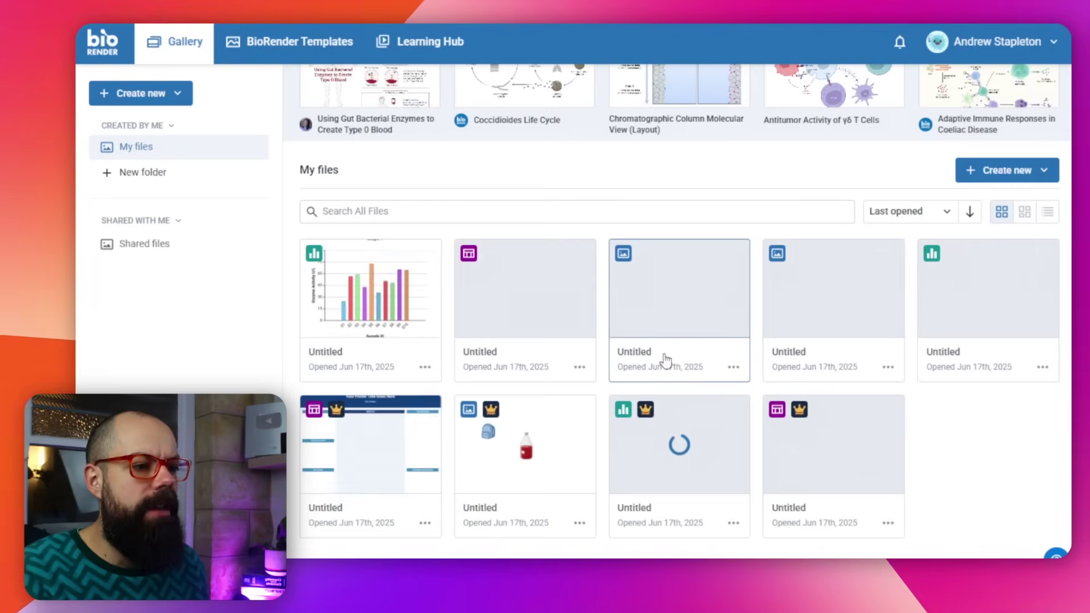
scroll(663, 365, "up", 2)
scroll(663, 366, "up", 1)
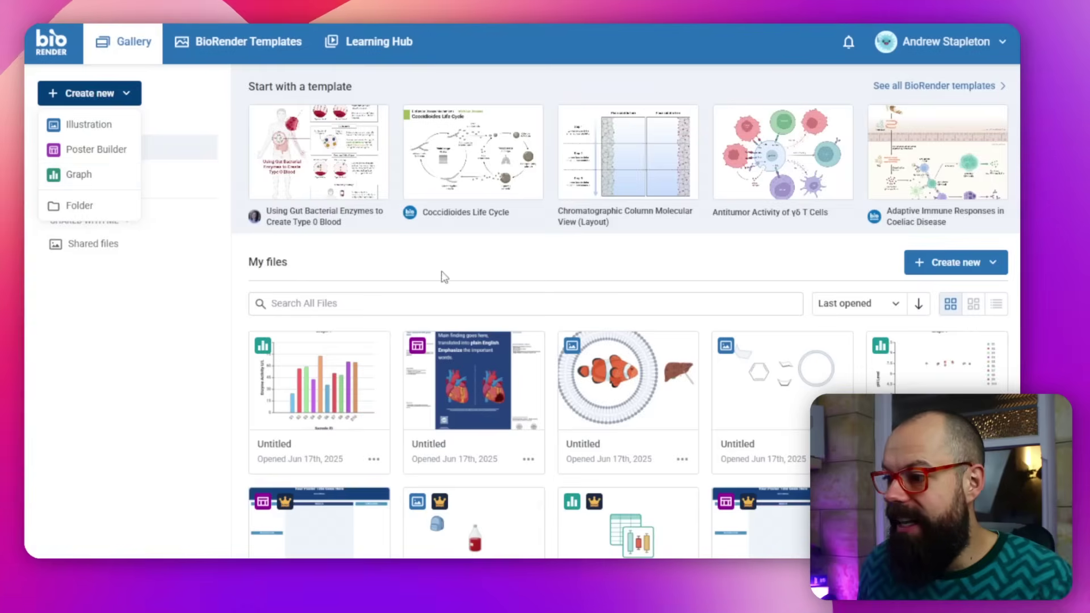
left_click(606, 405)
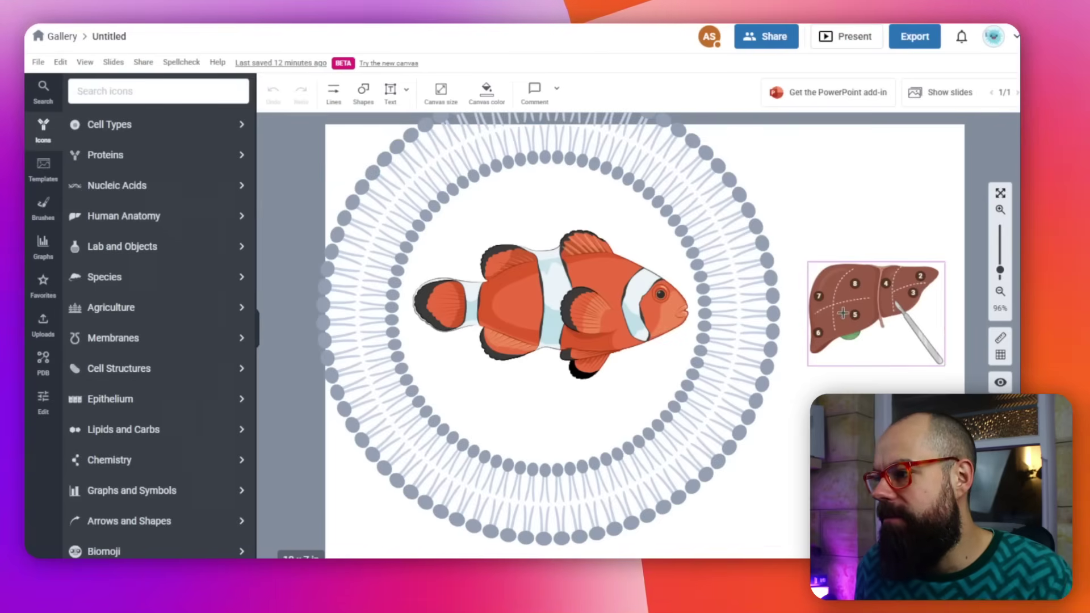
Enlarge the liver with scalpel icon and move it up beside the upper part of the membrane ring.
left_click_drag(843, 313, 961, 400)
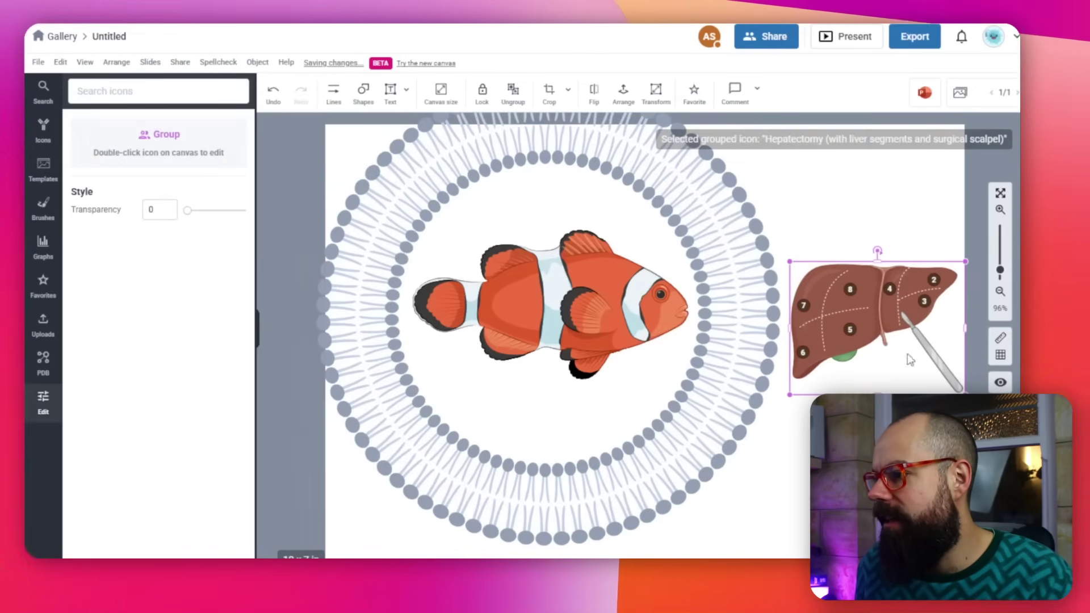
left_click_drag(876, 329, 856, 214)
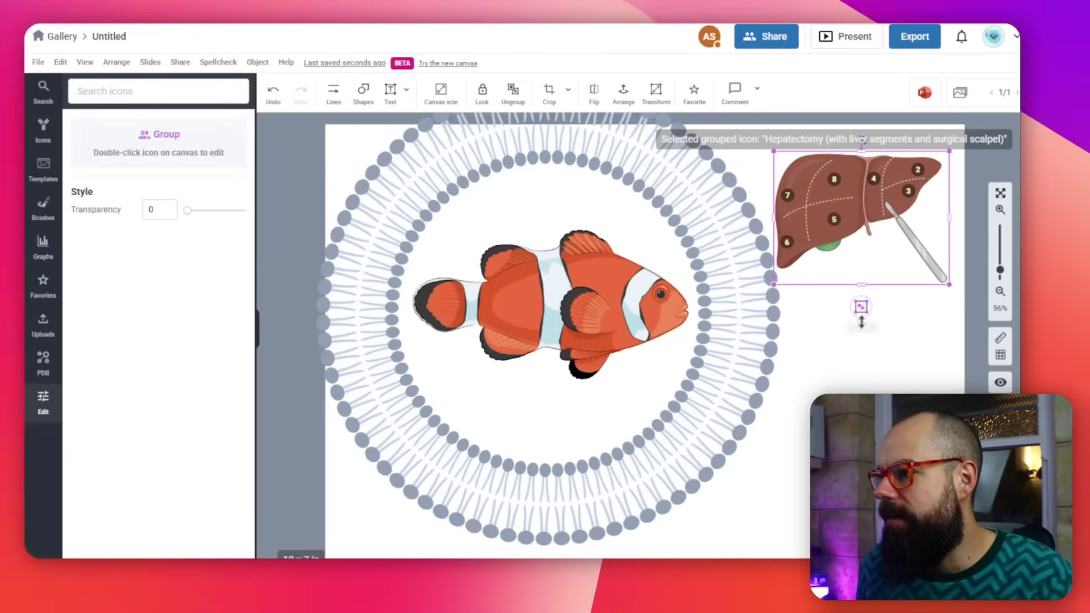